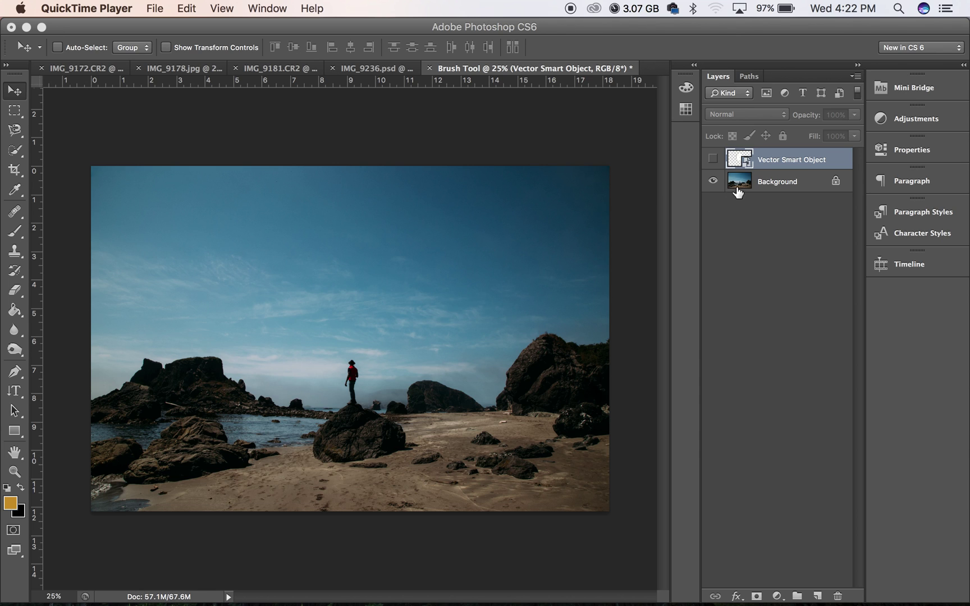
# Show the white cube's Vector Smart Object layer and move the cube up and slightly left
pyautogui.click(713, 160)
pyautogui.click(713, 161)
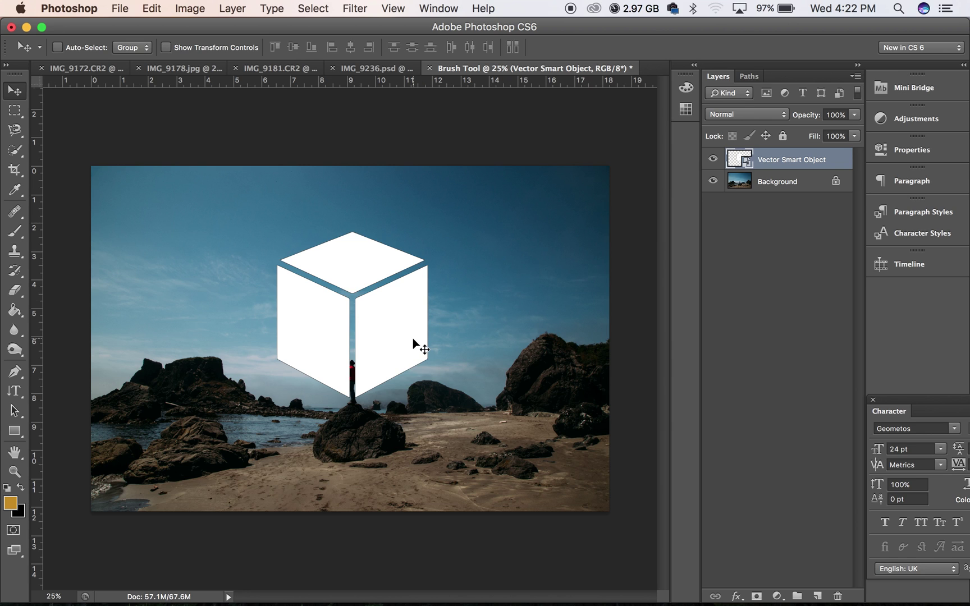
pyautogui.moveTo(412, 337)
pyautogui.mouseDown()
pyautogui.moveTo(407, 302)
pyautogui.moveTo(413, 319)
pyautogui.mouseUp()
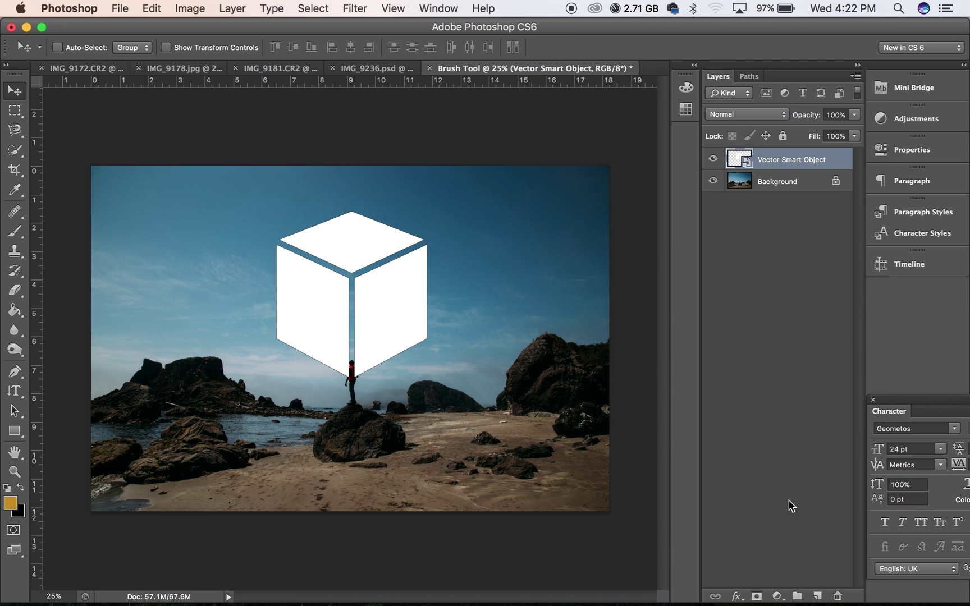
pyautogui.click(16, 153)
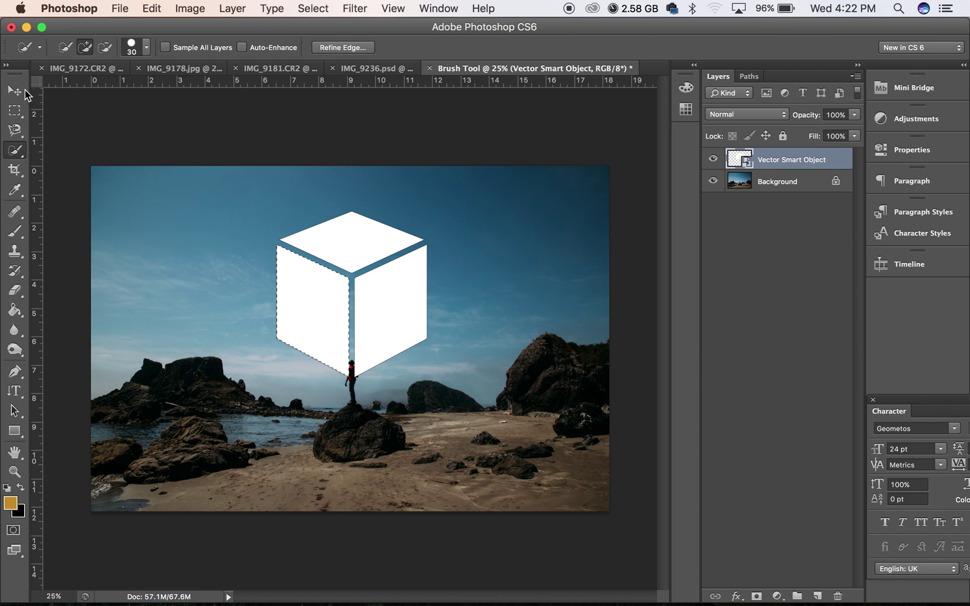
# Shift the cube's left-face outline onto the left sky and rocks, then copy that Background patch to Layer 1
pyautogui.click(14, 111)
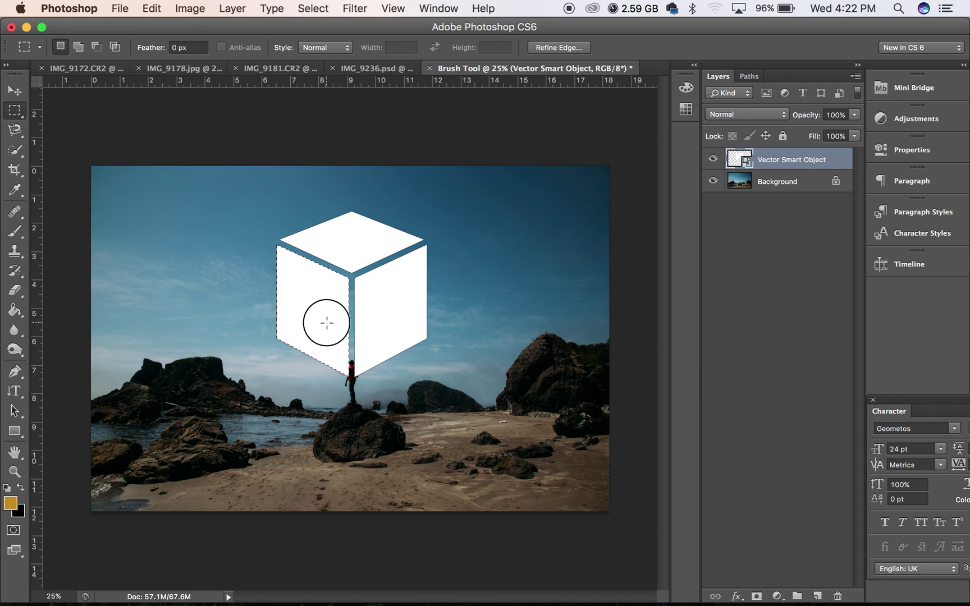
pyautogui.moveTo(325, 323); pyautogui.dragTo(233, 348)
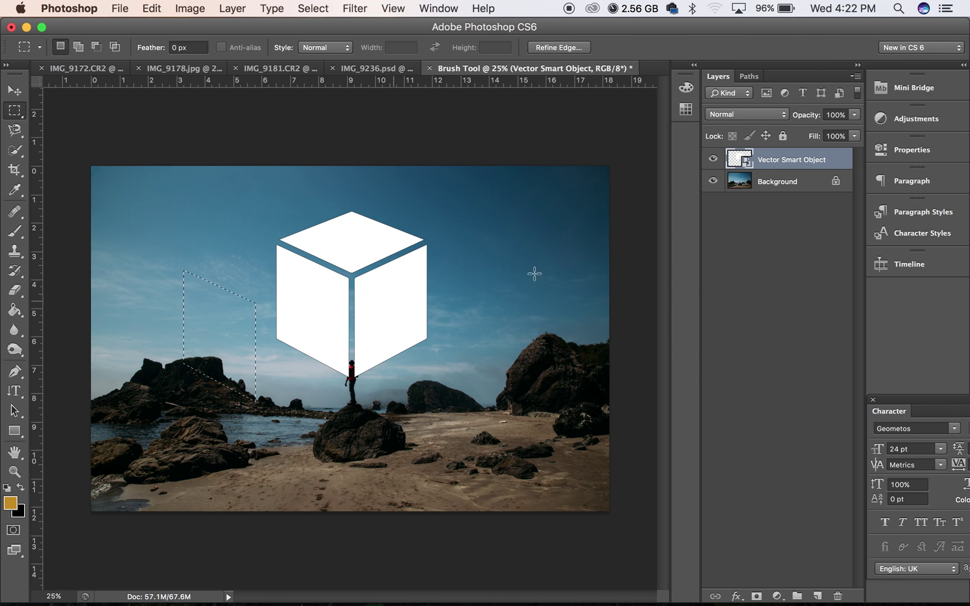
pyautogui.click(801, 182)
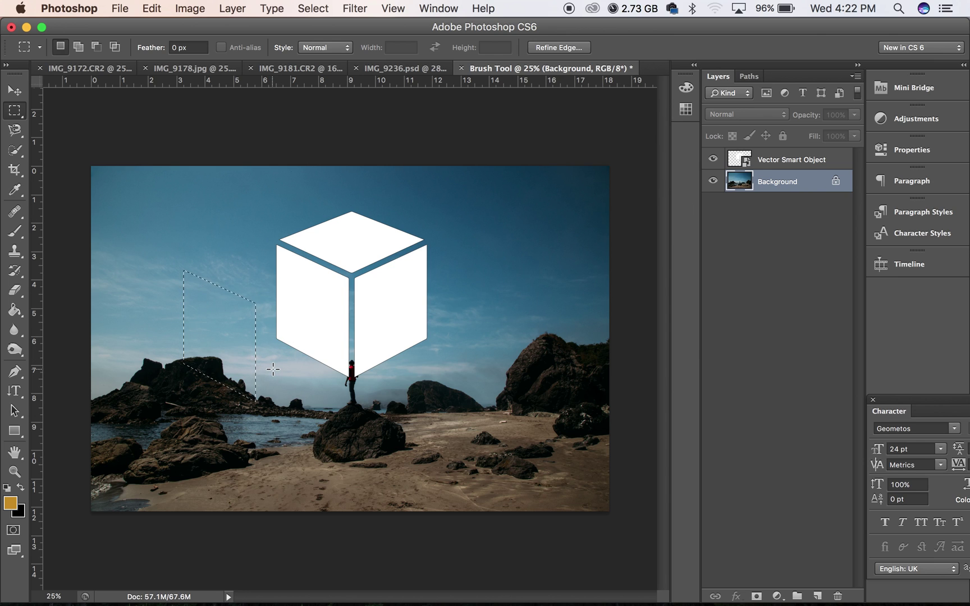
pyautogui.press('super+j')
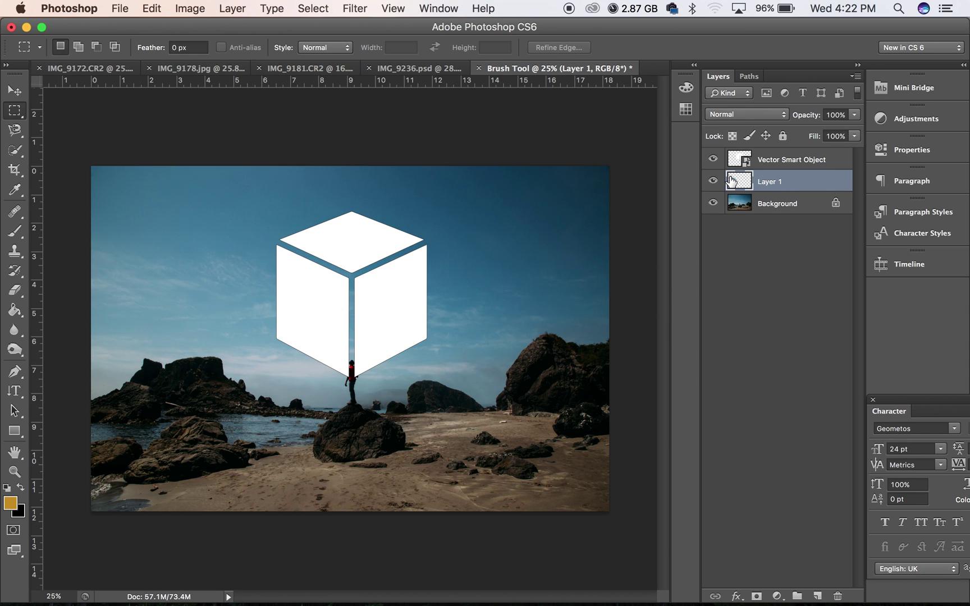
# Select the cube's right face, shift the outline onto the right sky and rock, and copy it to Layer 2
pyautogui.click(802, 162)
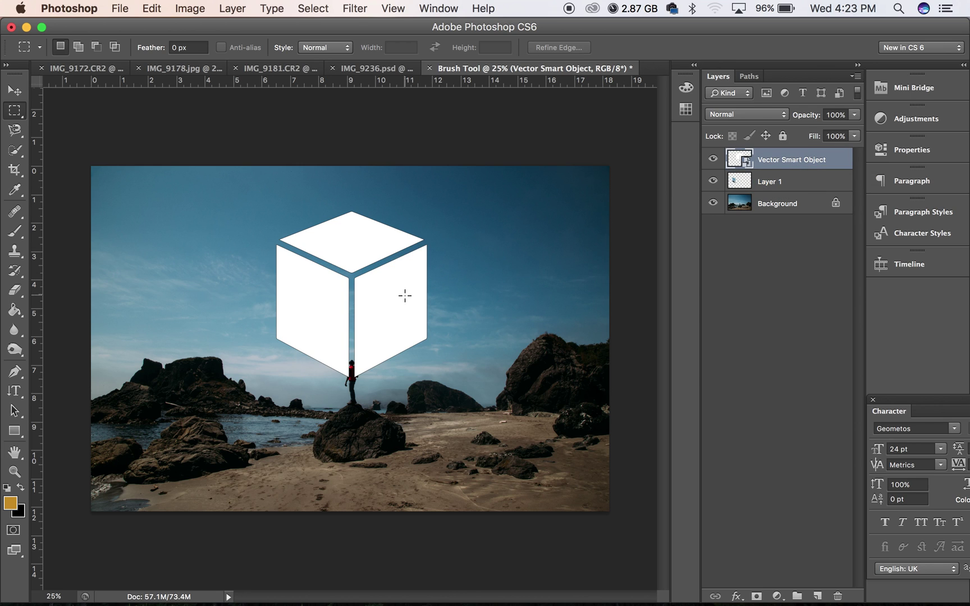
pyautogui.click(16, 151)
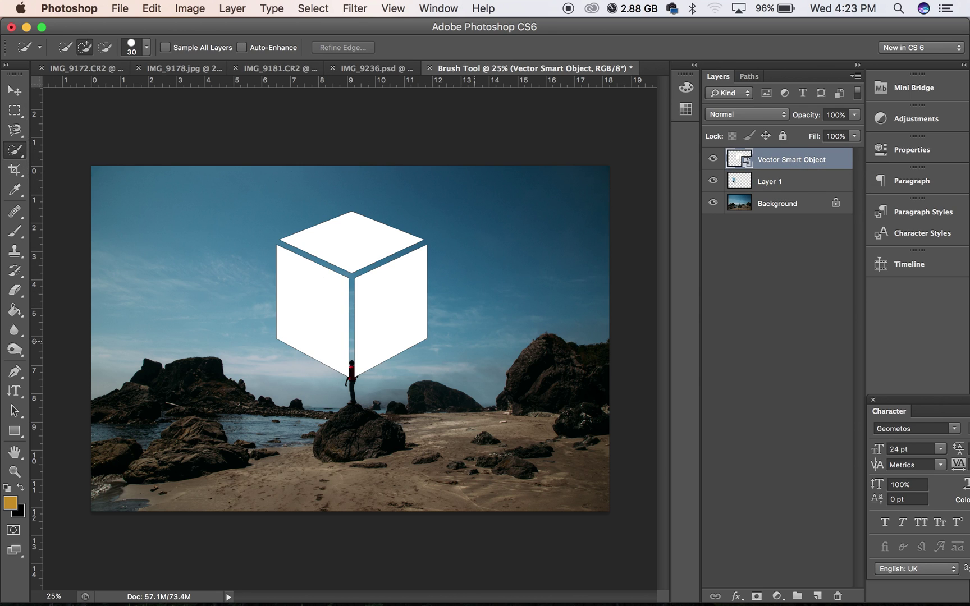
pyautogui.click(403, 323)
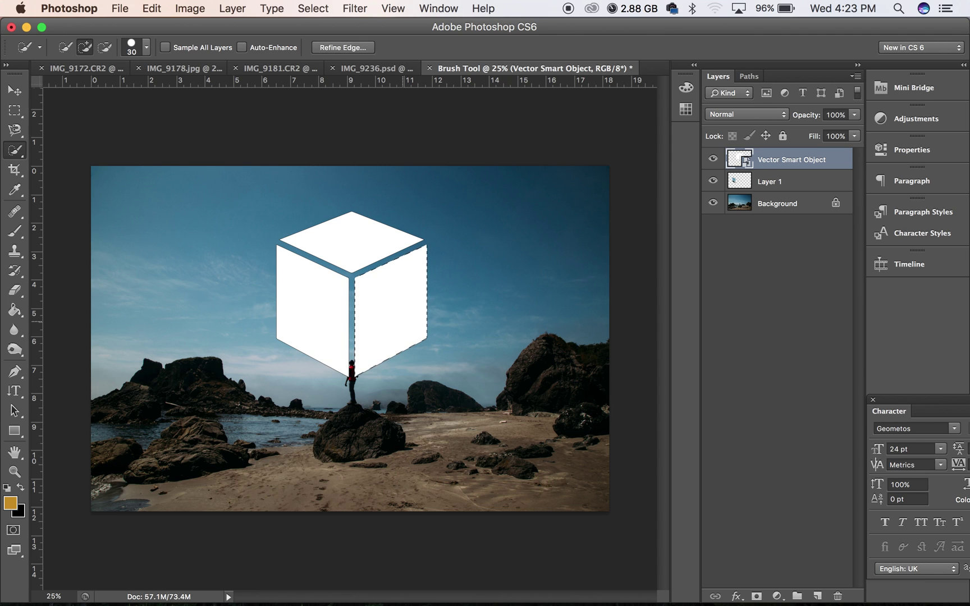
pyautogui.click(14, 113)
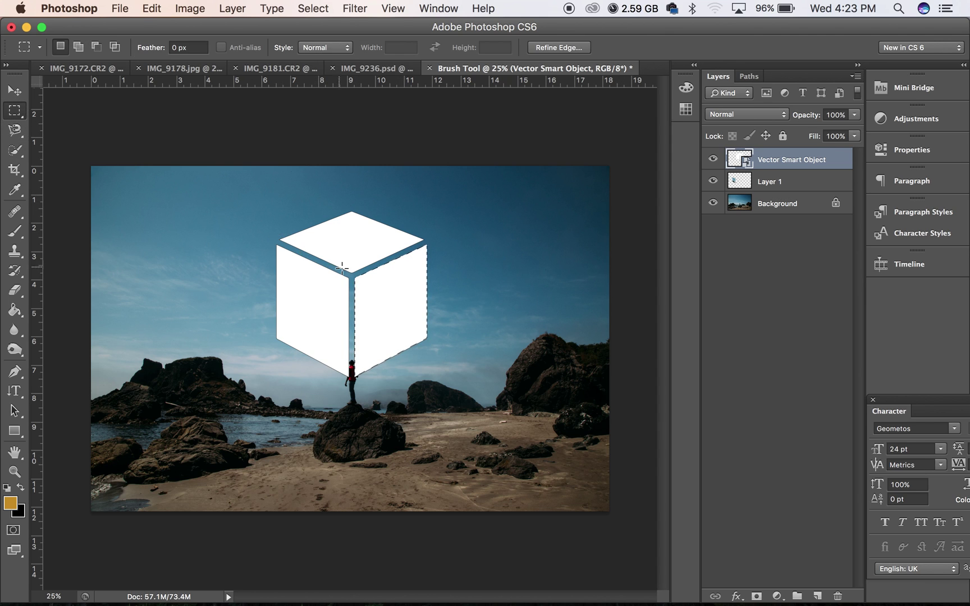
pyautogui.click(804, 203)
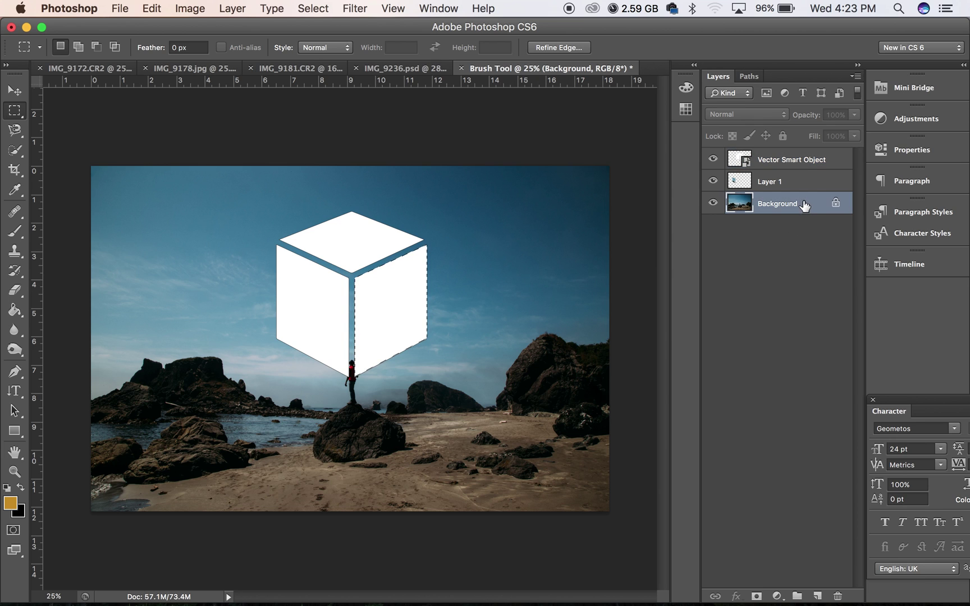
pyautogui.moveTo(400, 311); pyautogui.dragTo(545, 313)
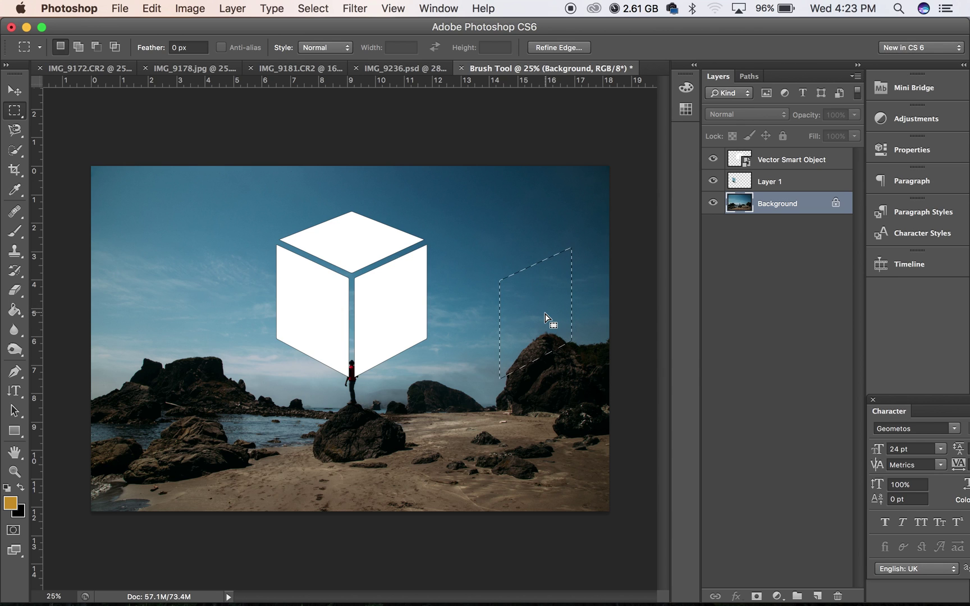
pyautogui.press('super+j')
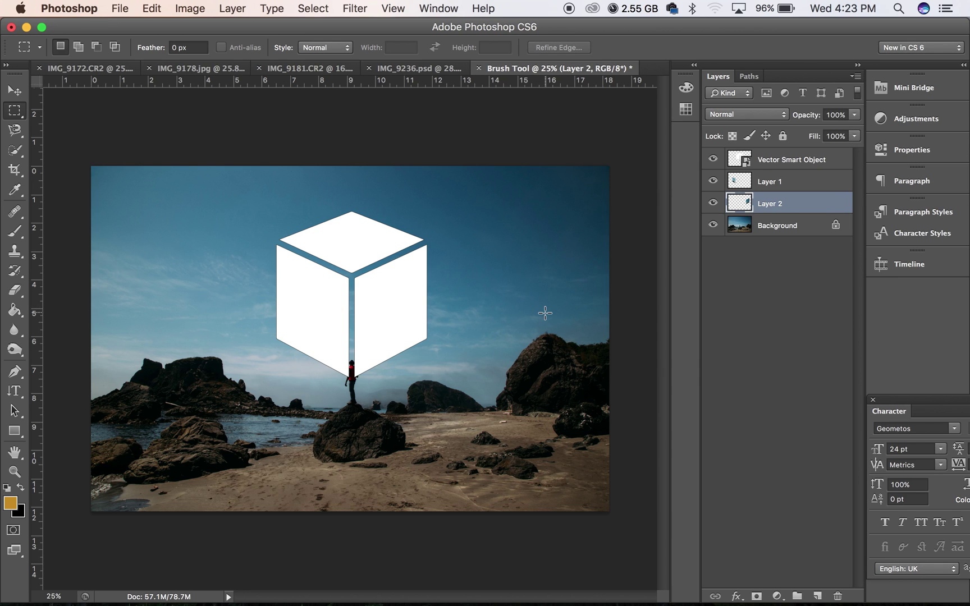
# Select the cube's top face, shift the outline down onto the sky, and copy it to Layer 3
pyautogui.click(736, 159)
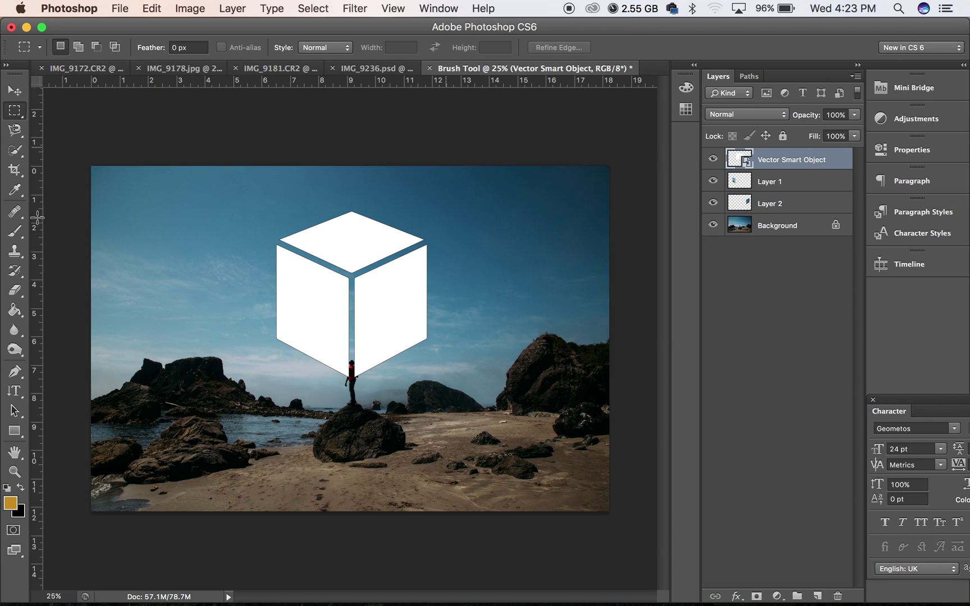
pyautogui.click(15, 150)
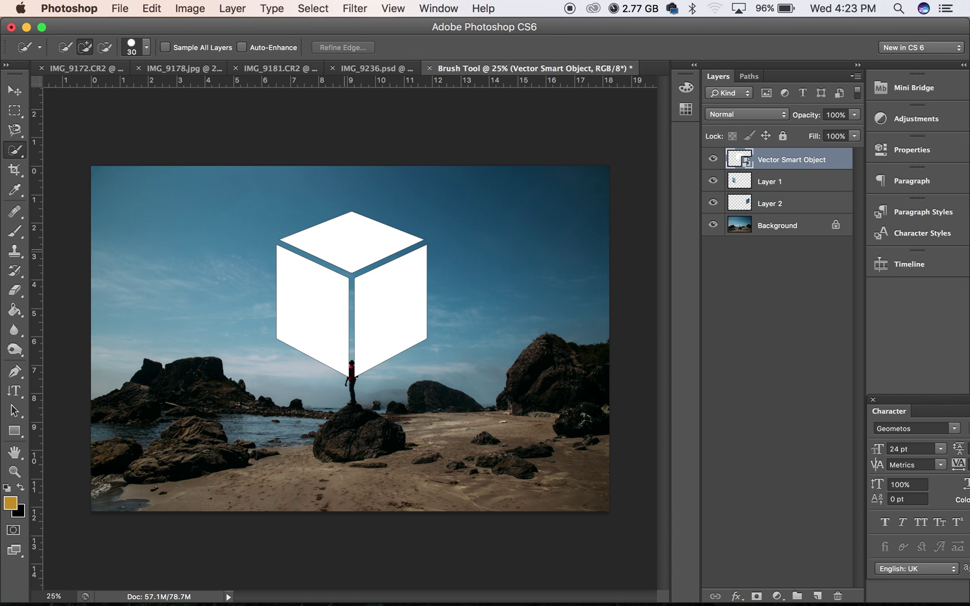
pyautogui.click(344, 249)
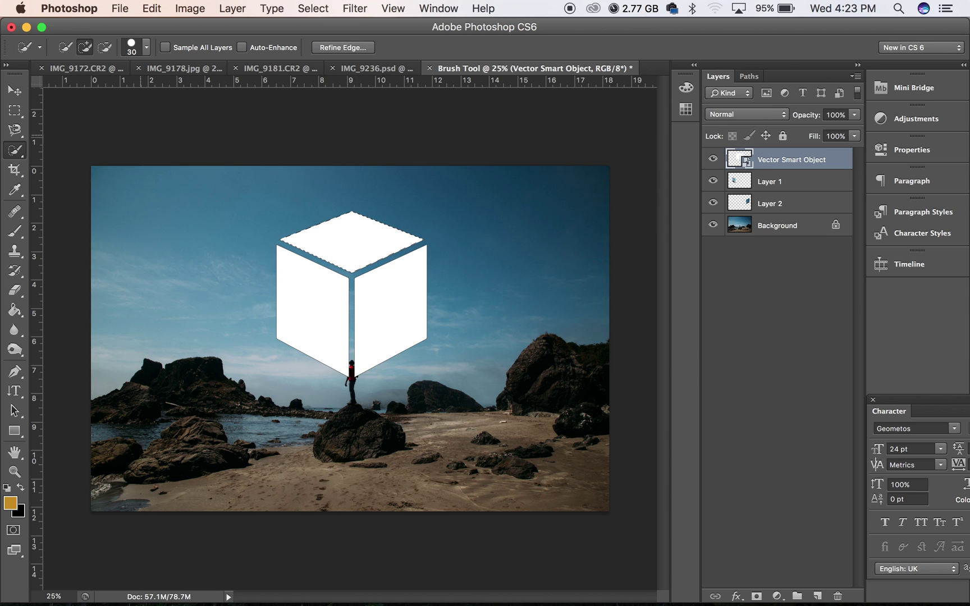
pyautogui.click(15, 111)
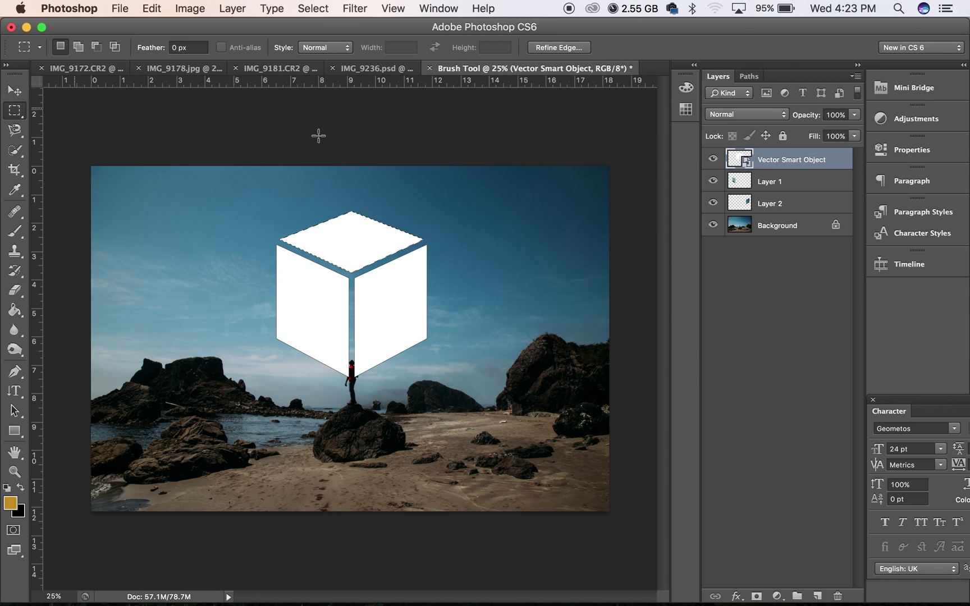
pyautogui.click(785, 223)
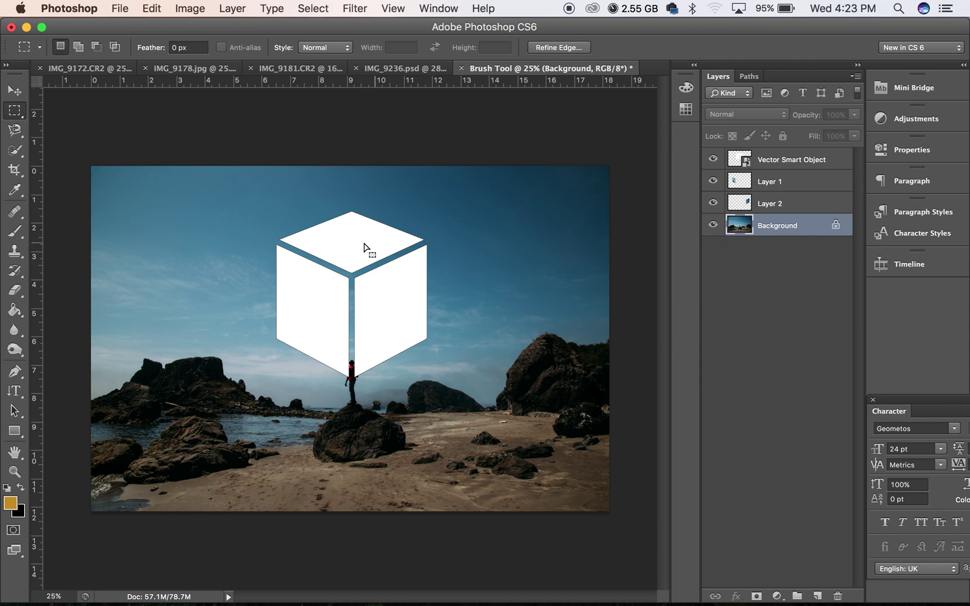
pyautogui.moveTo(352, 237); pyautogui.dragTo(354, 322)
pyautogui.press('super+j')
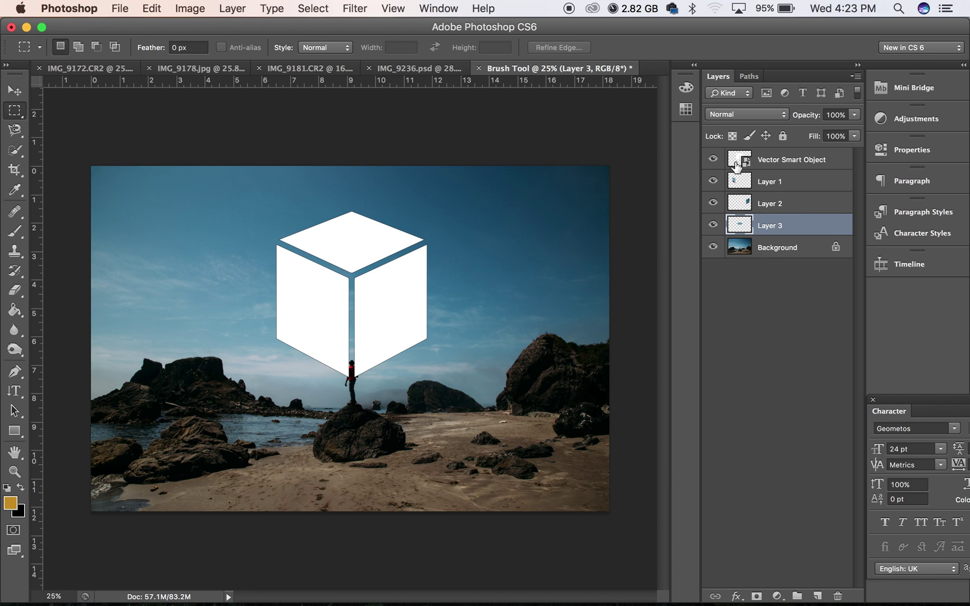
# Move Layers 1–3 together above the white cube layer
pyautogui.click(784, 207)
pyautogui.click(790, 233)
pyautogui.keyDown('shift'); pyautogui.click(788, 194); pyautogui.keyUp('shift')
pyautogui.moveTo(785, 223); pyautogui.dragTo(773, 156)
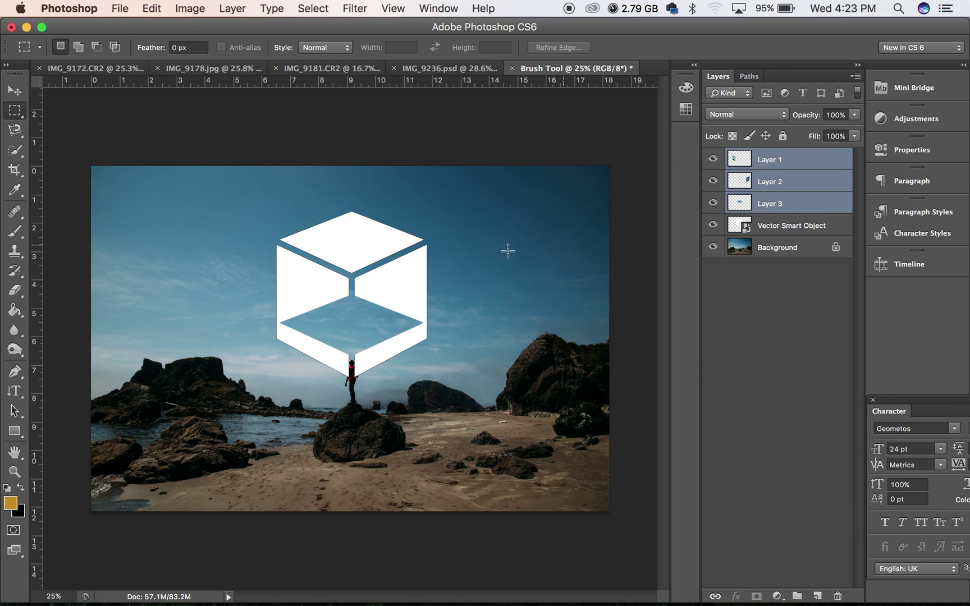
# Align Layer 3's sky diamond onto the cube's top face
pyautogui.click(15, 91)
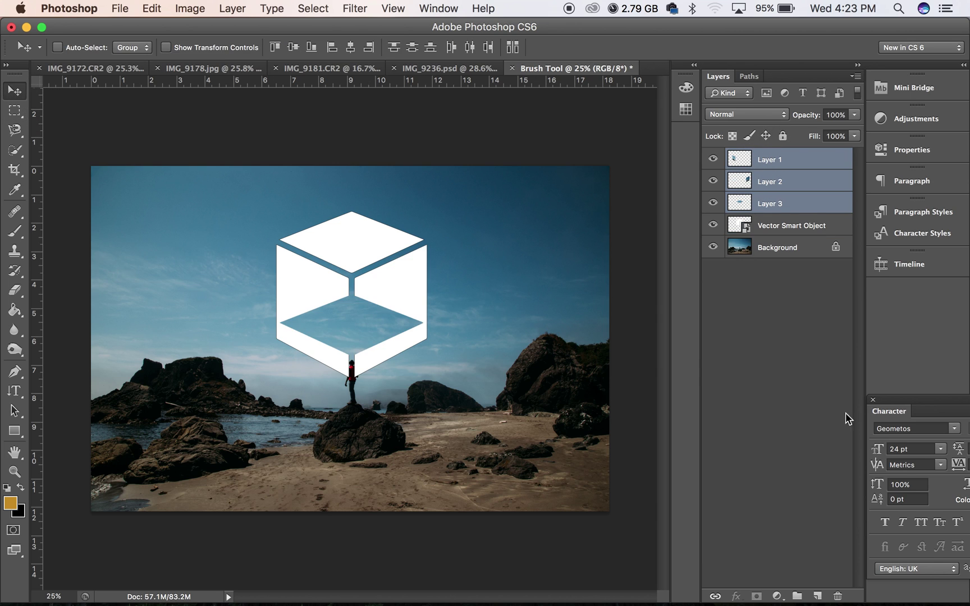
pyautogui.click(809, 204)
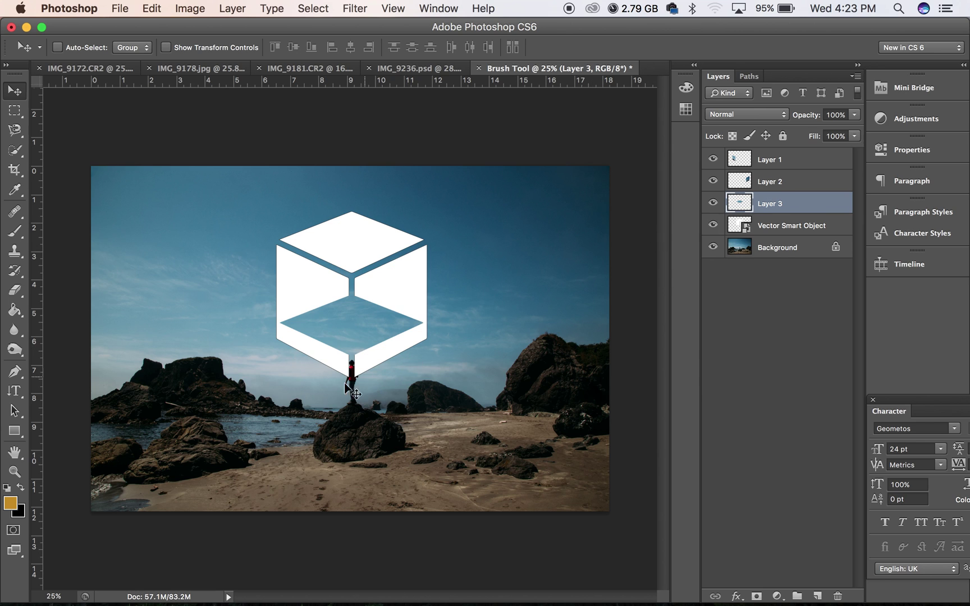
pyautogui.moveTo(284, 413); pyautogui.dragTo(287, 328)
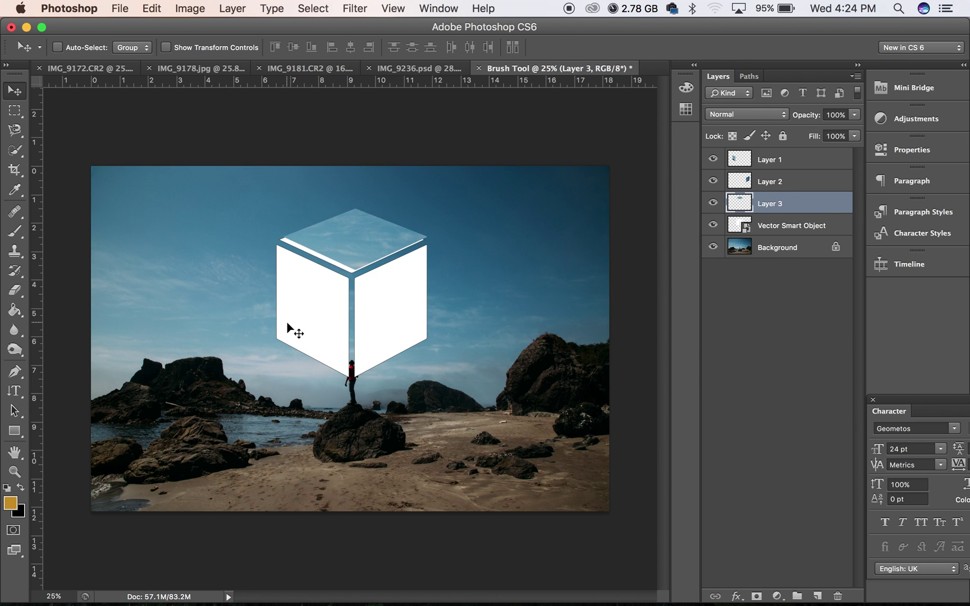
pyautogui.press('Down')
pyautogui.press('Down')
pyautogui.press('Down')
pyautogui.press('Down')
pyautogui.press('Down')
pyautogui.press('Down')
pyautogui.press('Down')
pyautogui.press('Down')
pyautogui.press('Down')
pyautogui.press('Down')
pyautogui.press('Left')
pyautogui.press('Left')
pyautogui.press('Left')
pyautogui.press('Left')
pyautogui.press('Left')
pyautogui.press('Left')
pyautogui.press('Left')
pyautogui.press('Left')
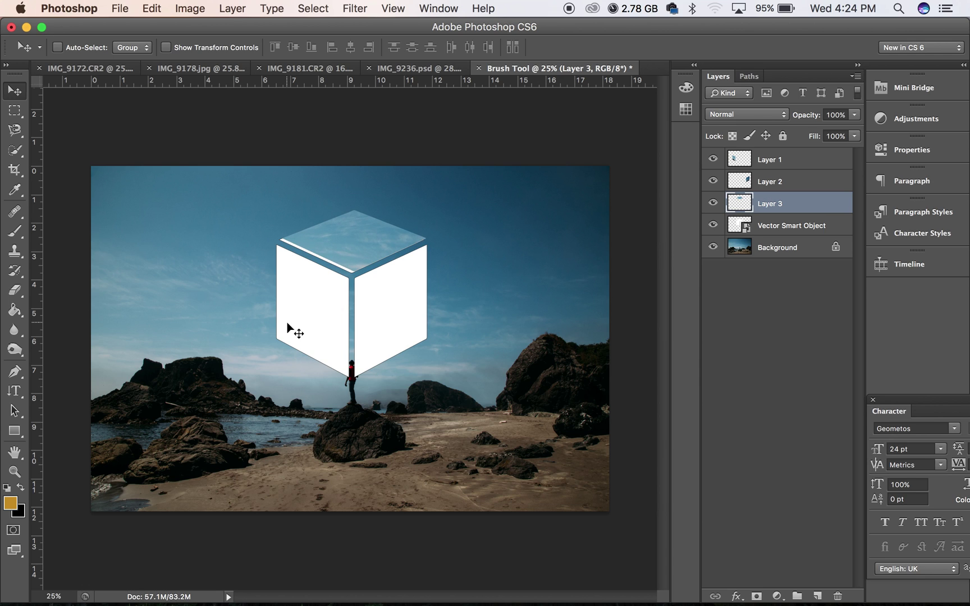
pyautogui.press('Down')
pyautogui.press('Down')
pyautogui.press('Down')
pyautogui.press('Down')
pyautogui.press('Down')
# Fit Layer 2 and Layer 1 patches onto the right and left faces, and hide the white cube
pyautogui.click(821, 190)
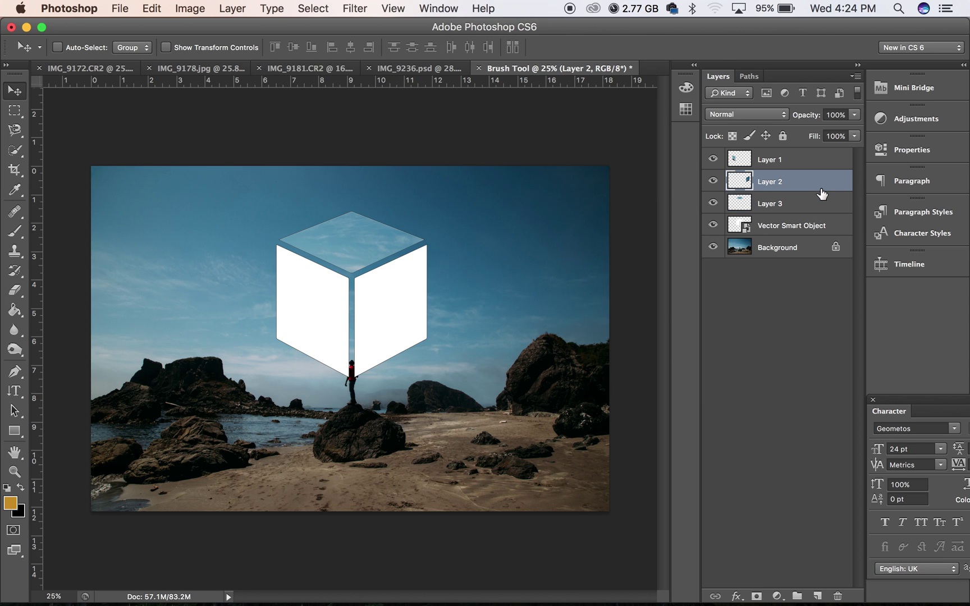
pyautogui.moveTo(528, 349); pyautogui.dragTo(401, 348)
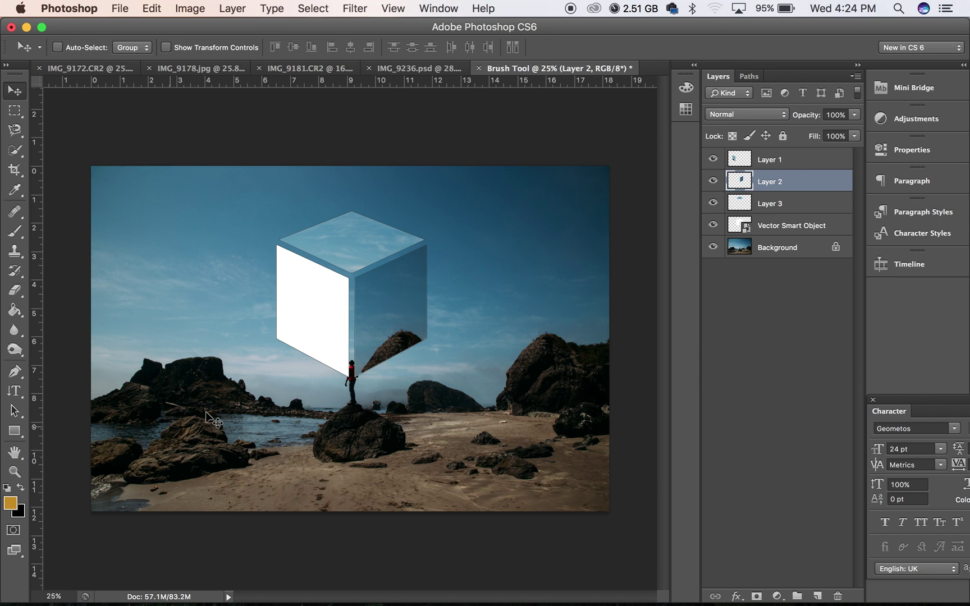
pyautogui.click(793, 164)
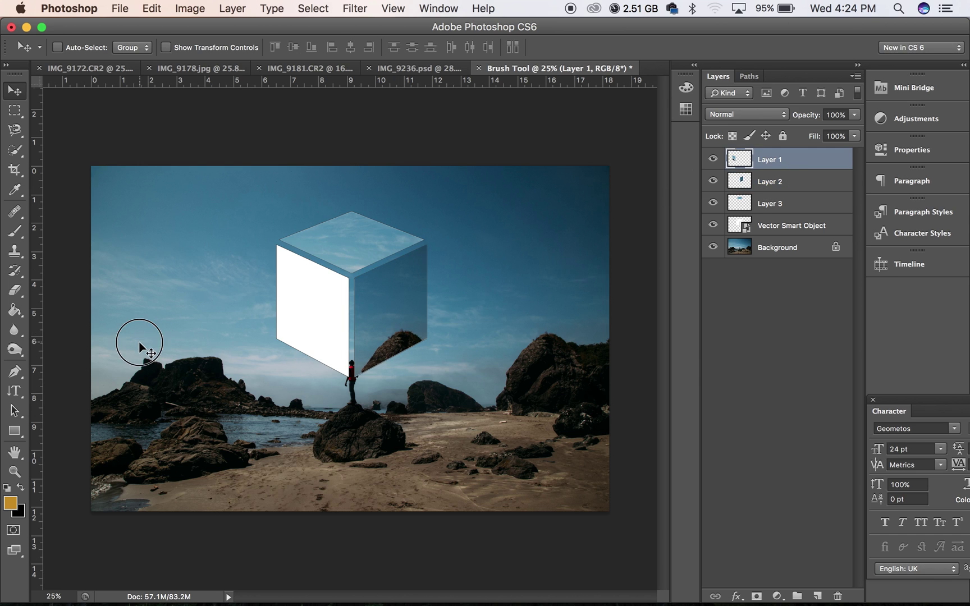
pyautogui.moveTo(136, 343); pyautogui.dragTo(233, 320)
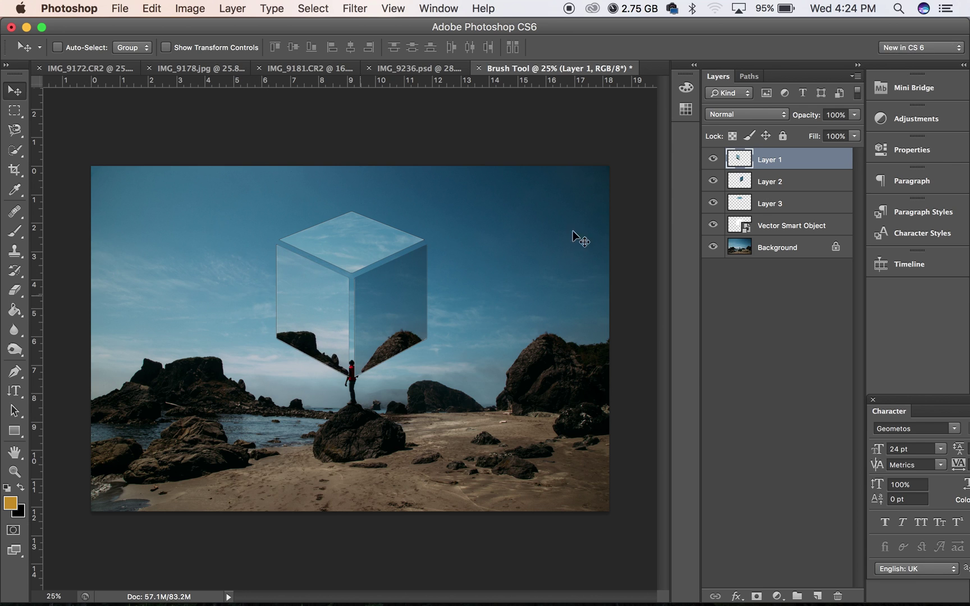
pyautogui.click(713, 225)
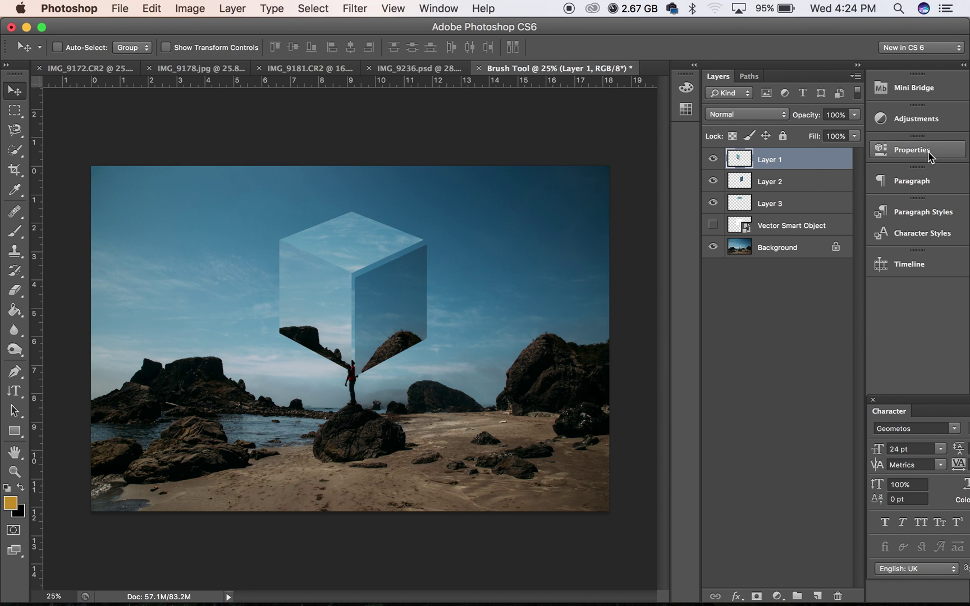
pyautogui.click(836, 183)
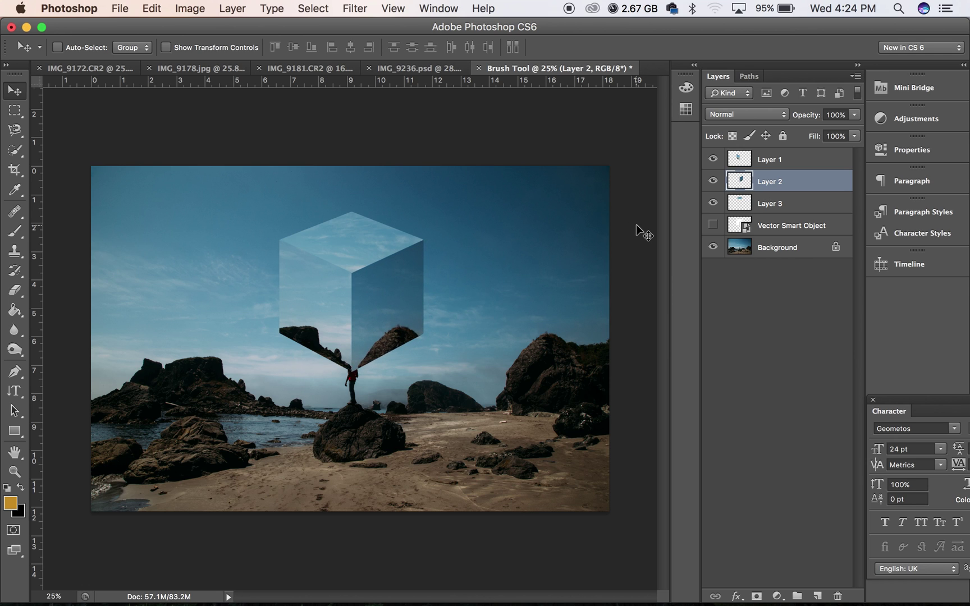
pyautogui.click(802, 205)
# Group Layers 1–3 into Group 1
pyautogui.keyDown('shift'); pyautogui.click(798, 180); pyautogui.keyUp('shift')
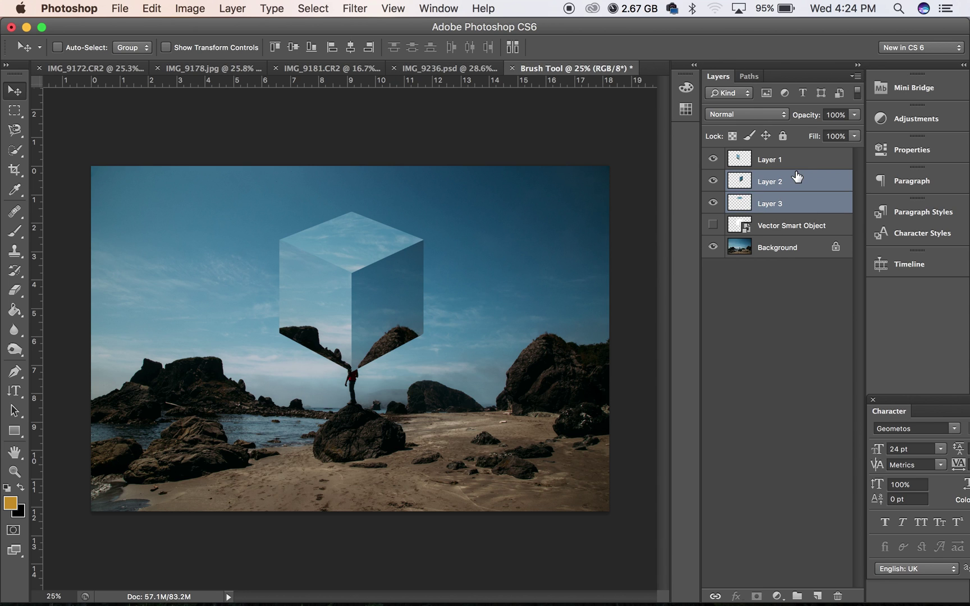
pyautogui.keyDown('shift'); pyautogui.click(791, 161); pyautogui.keyUp('shift')
pyautogui.rightClick(791, 162)
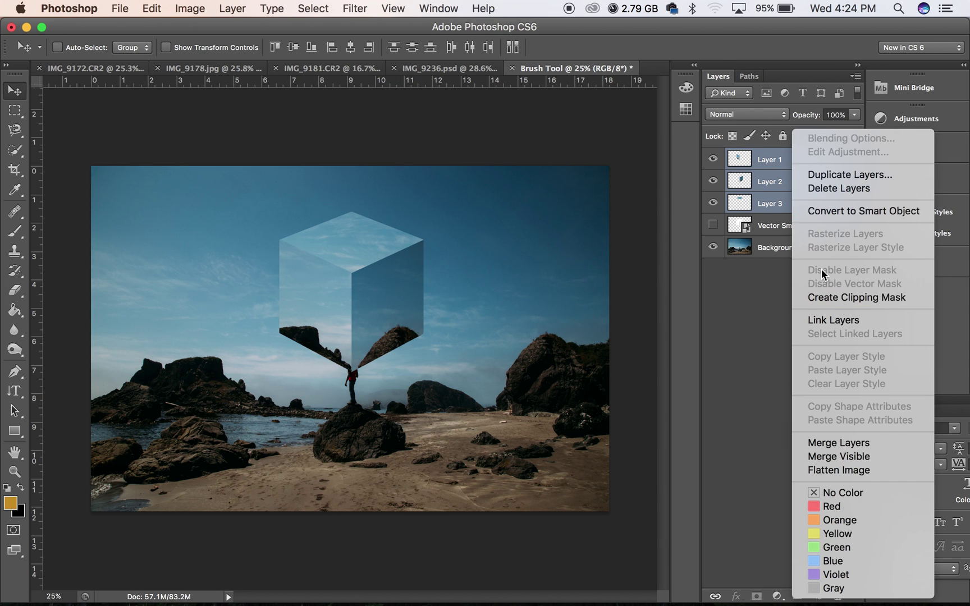
pyautogui.click(774, 302)
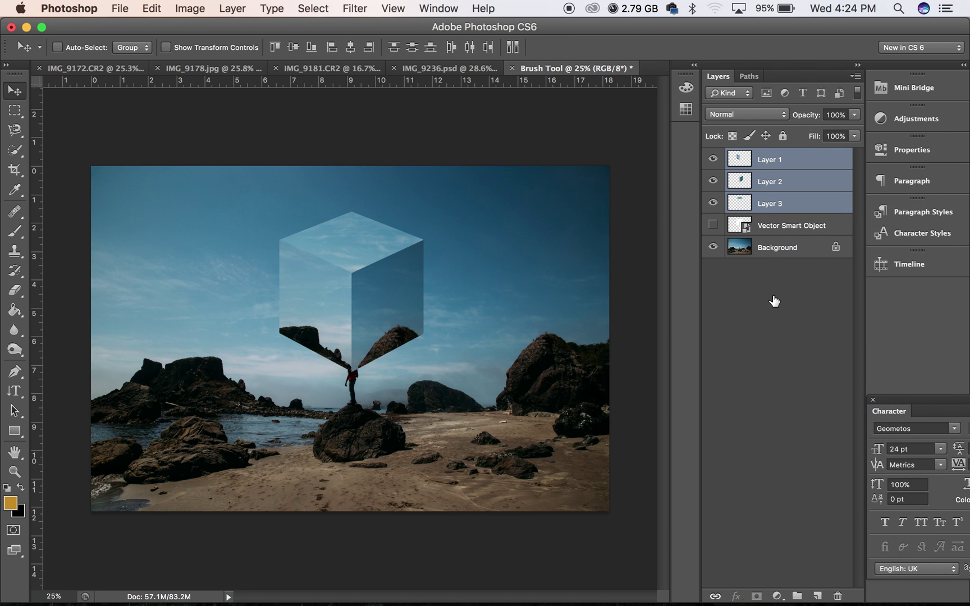
pyautogui.press('super+g')
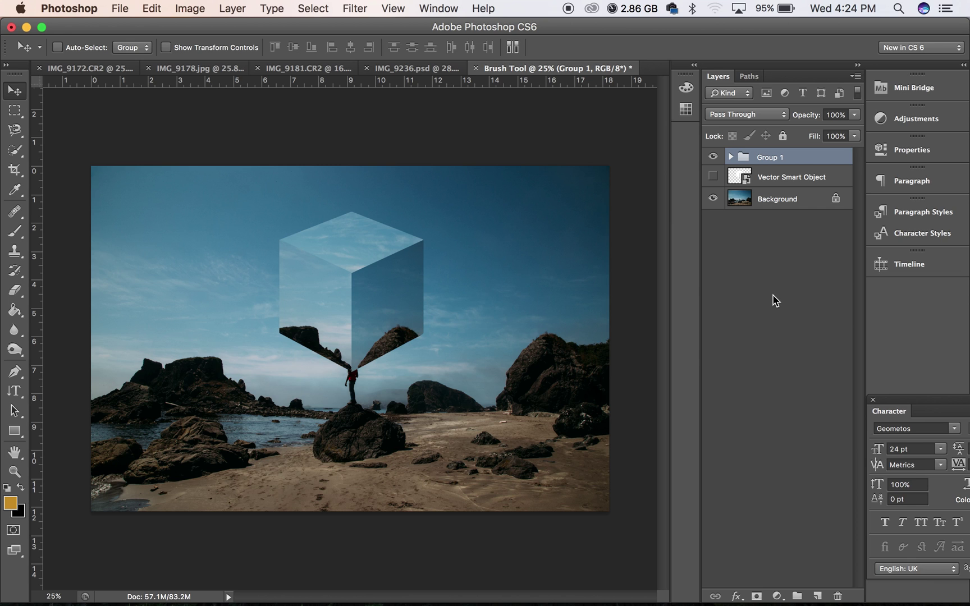
# Rotate the cube group 180°, flip it horizontally, and move it slightly higher
pyautogui.press('super+t')
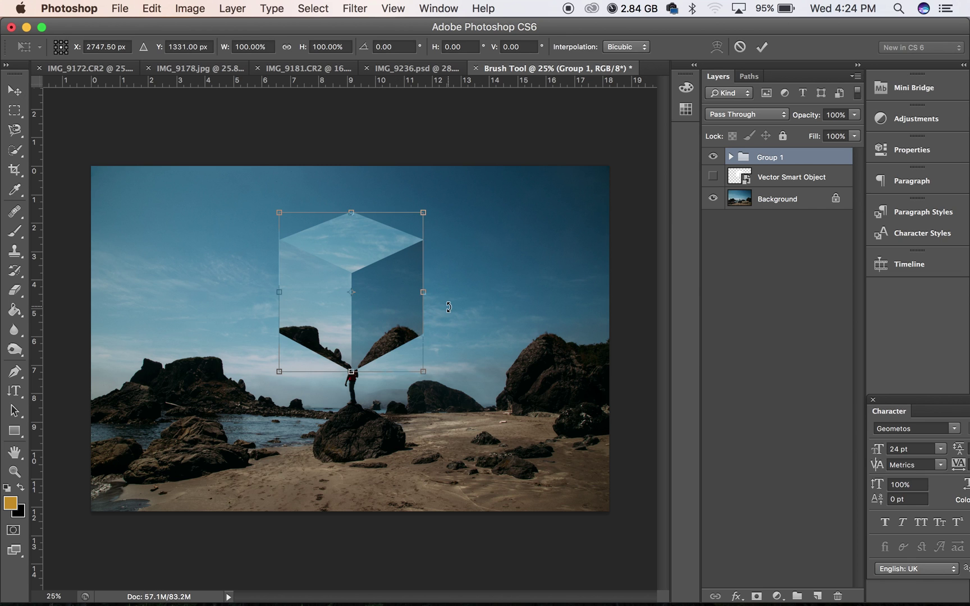
pyautogui.moveTo(449, 307); pyautogui.dragTo(303, 287)
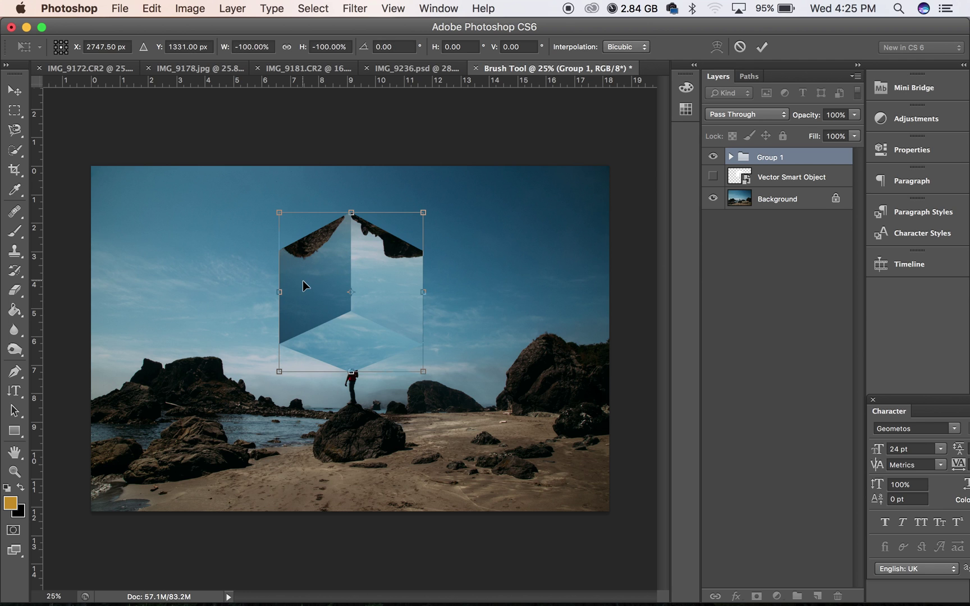
pyautogui.rightClick(410, 310)
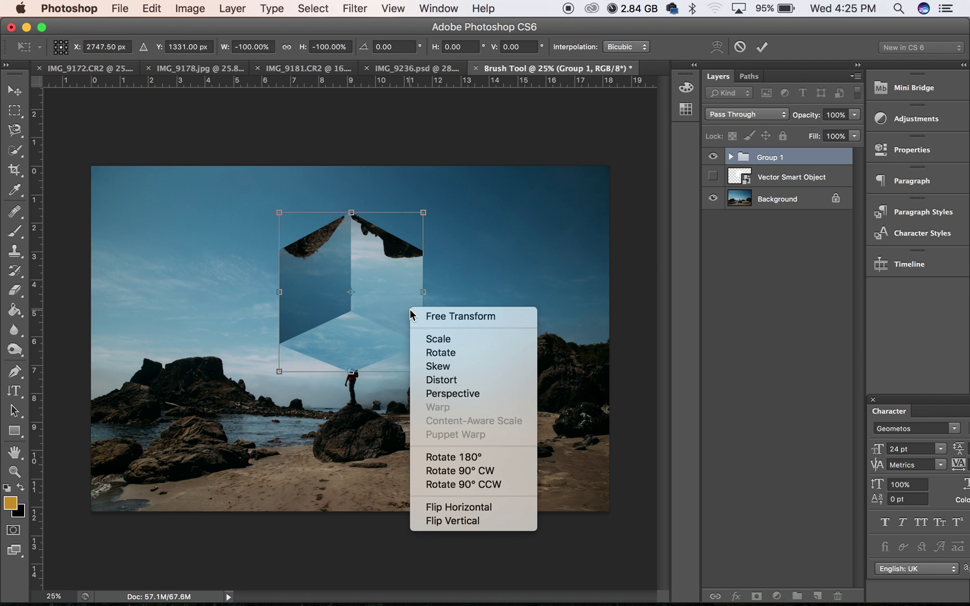
pyautogui.click(445, 508)
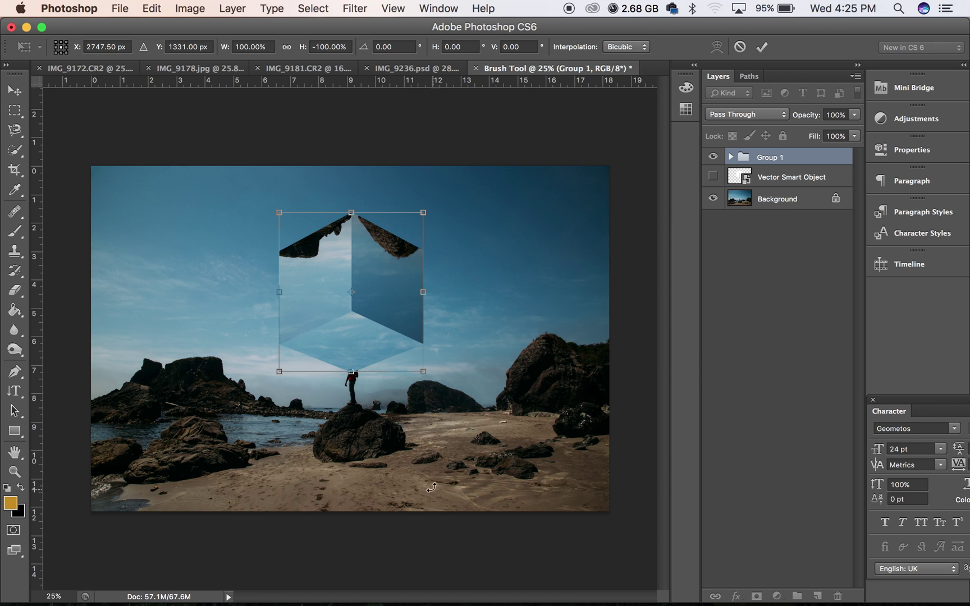
pyautogui.moveTo(391, 349)
pyautogui.mouseDown()
pyautogui.moveTo(392, 327)
pyautogui.moveTo(393, 353)
pyautogui.mouseUp()
pyautogui.press('Return')
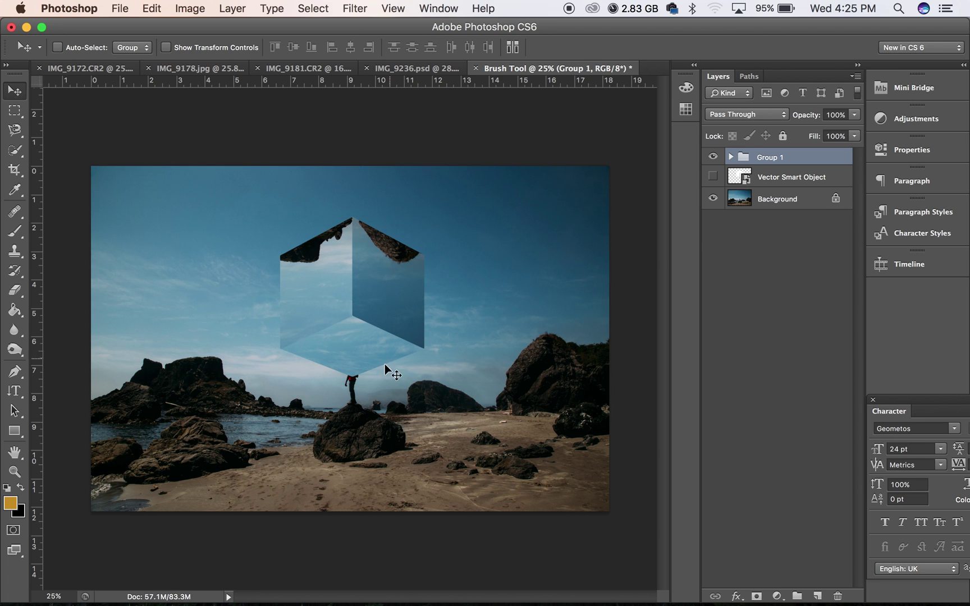
# With Group 1 hidden, copy a rectangle around the standing figure from Background to Layer 4
pyautogui.scroll(5, 353, 381)
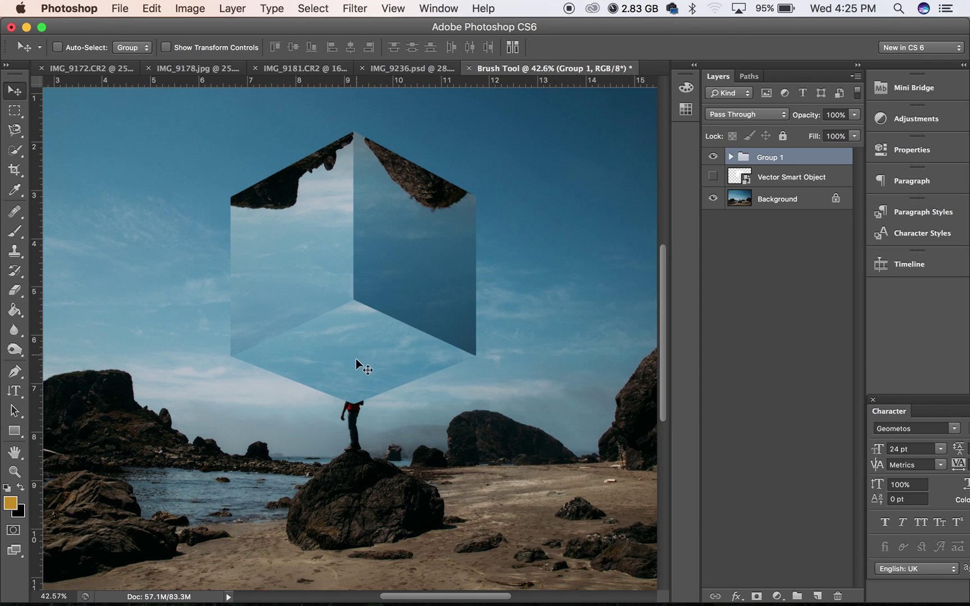
pyautogui.click(784, 199)
pyautogui.click(15, 111)
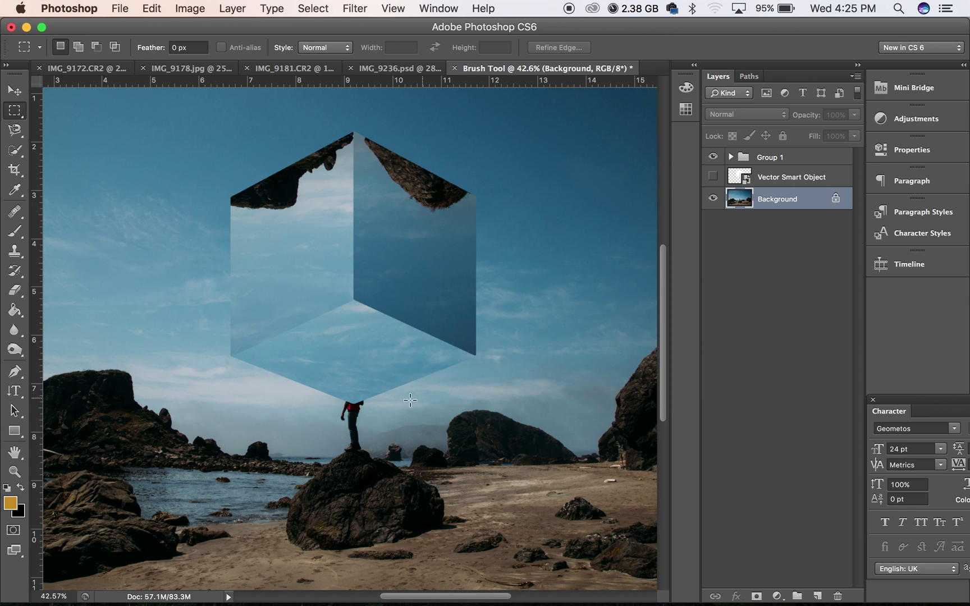
pyautogui.click(712, 157)
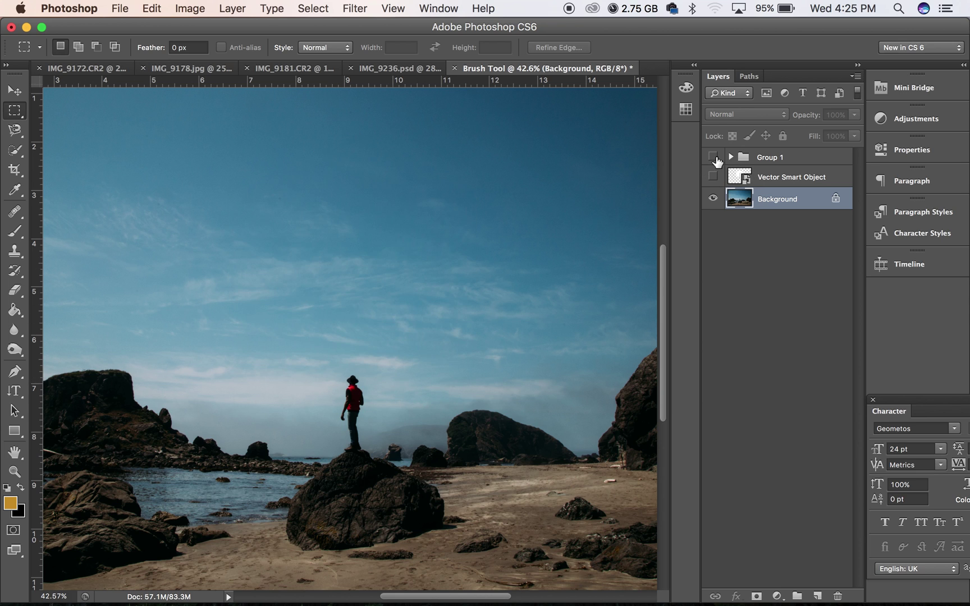
pyautogui.moveTo(336, 368); pyautogui.dragTo(370, 436)
pyautogui.press('super+j')
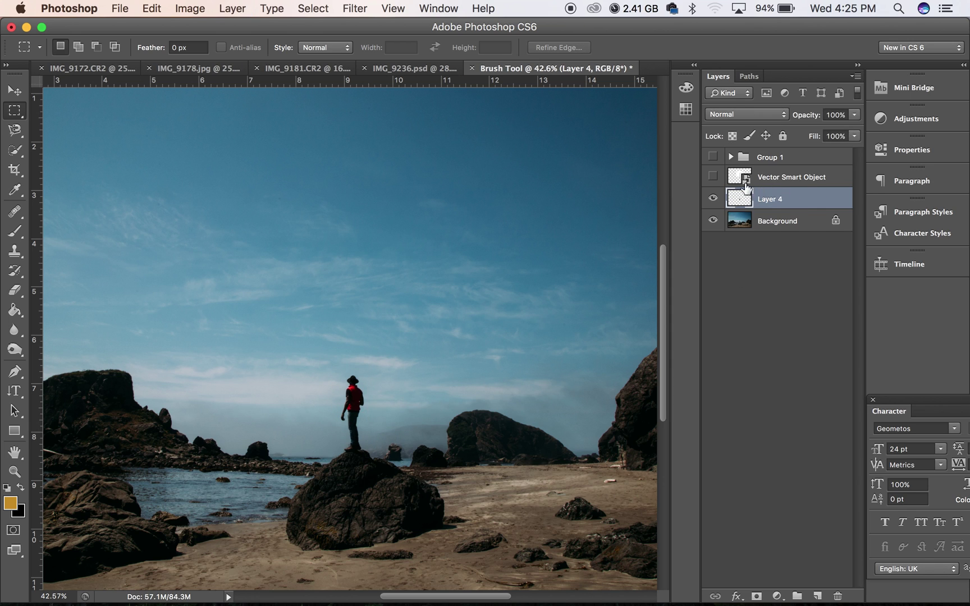
# Show Group 1 again and move Layer 4 out of the group to the top
pyautogui.click(711, 160)
pyautogui.moveTo(780, 203); pyautogui.dragTo(767, 152)
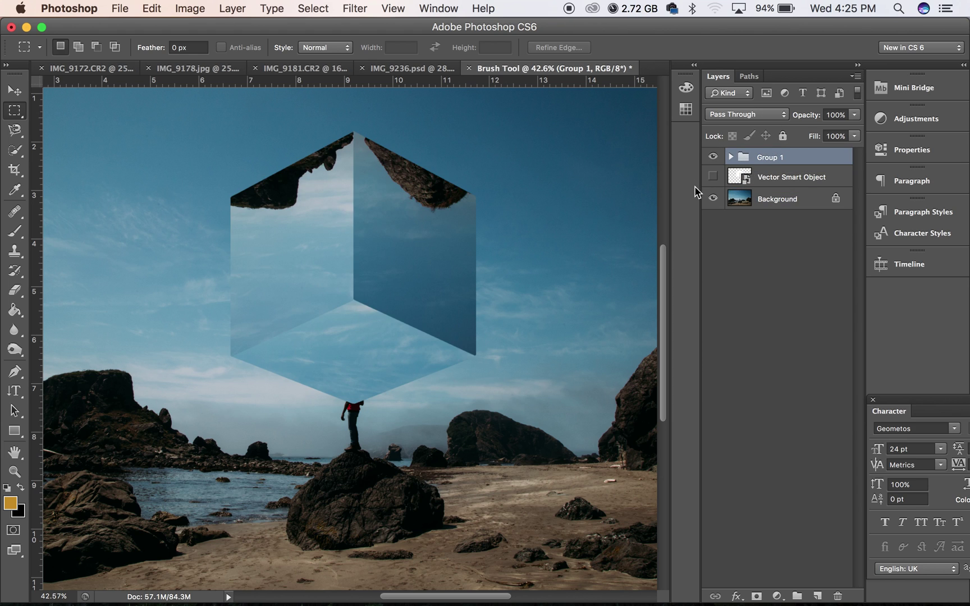
pyautogui.click(731, 157)
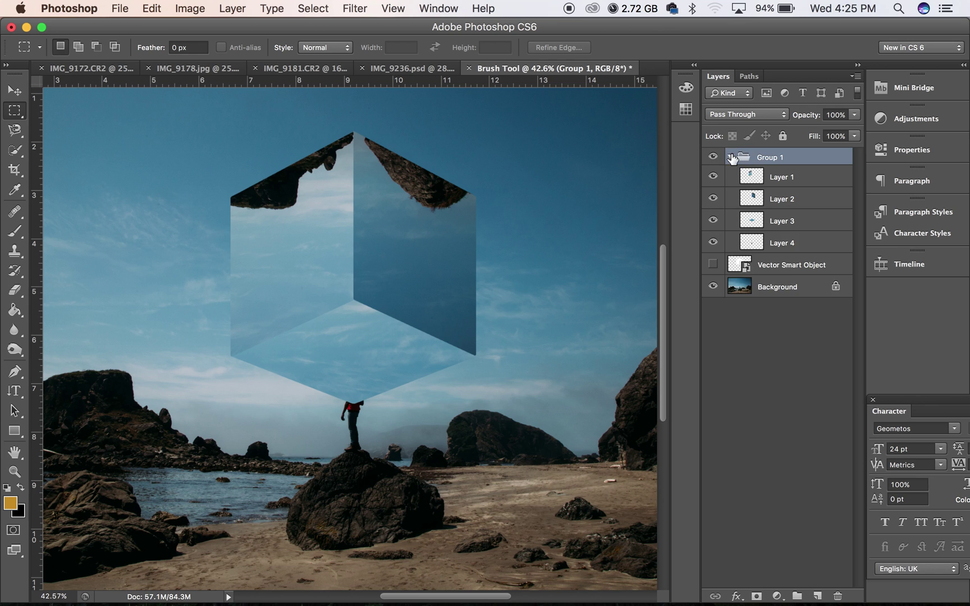
pyautogui.moveTo(783, 250); pyautogui.dragTo(764, 154)
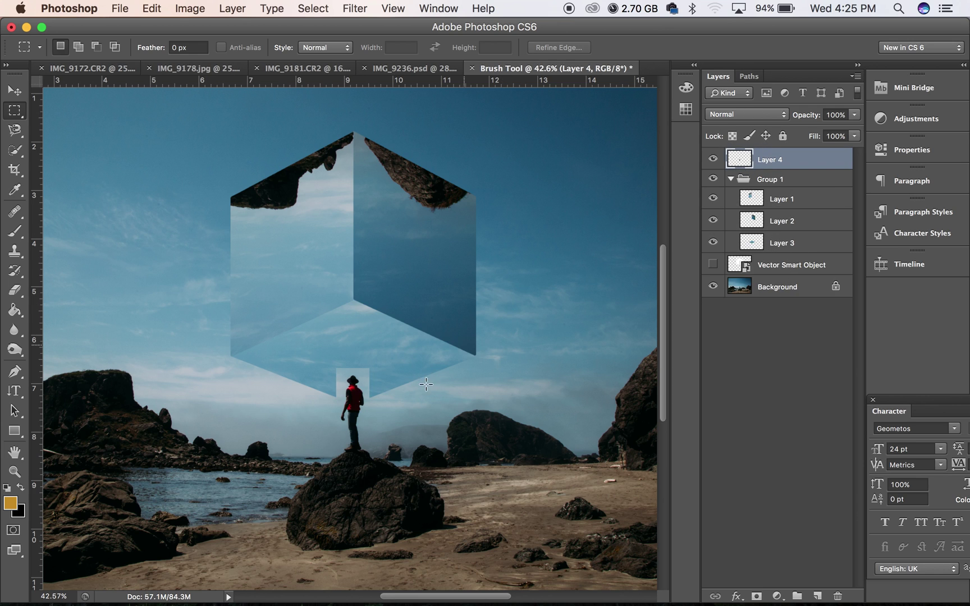
# Add a layer mask to Layer 4 and set up a soft 30 px brush
pyautogui.scroll(5, 418, 393)
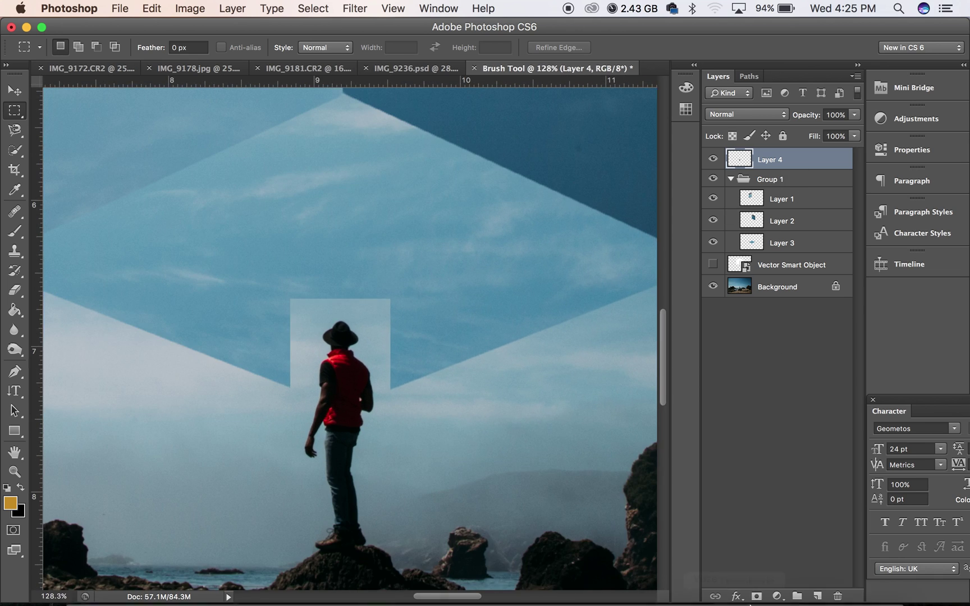
pyautogui.click(756, 596)
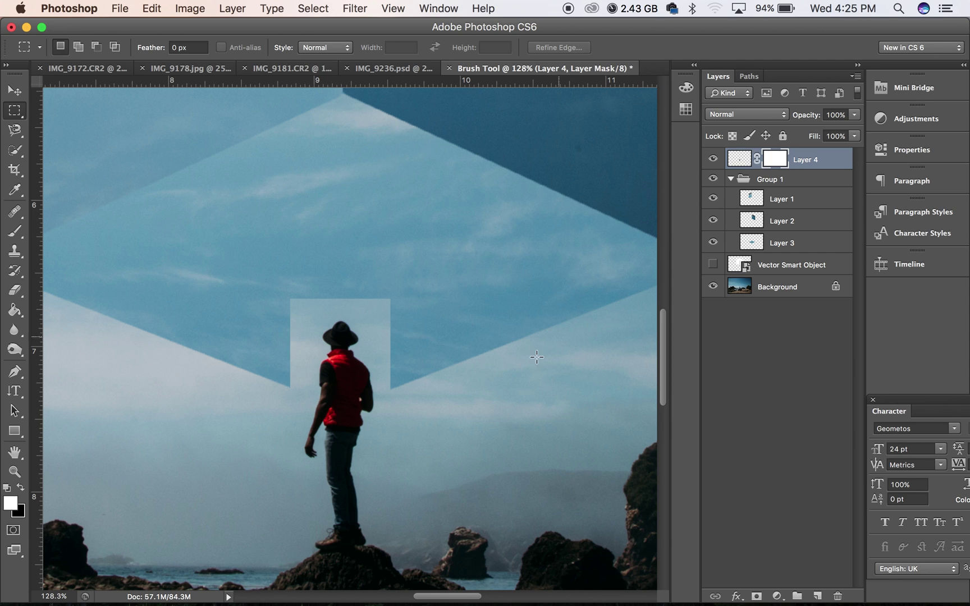
pyautogui.press('b')
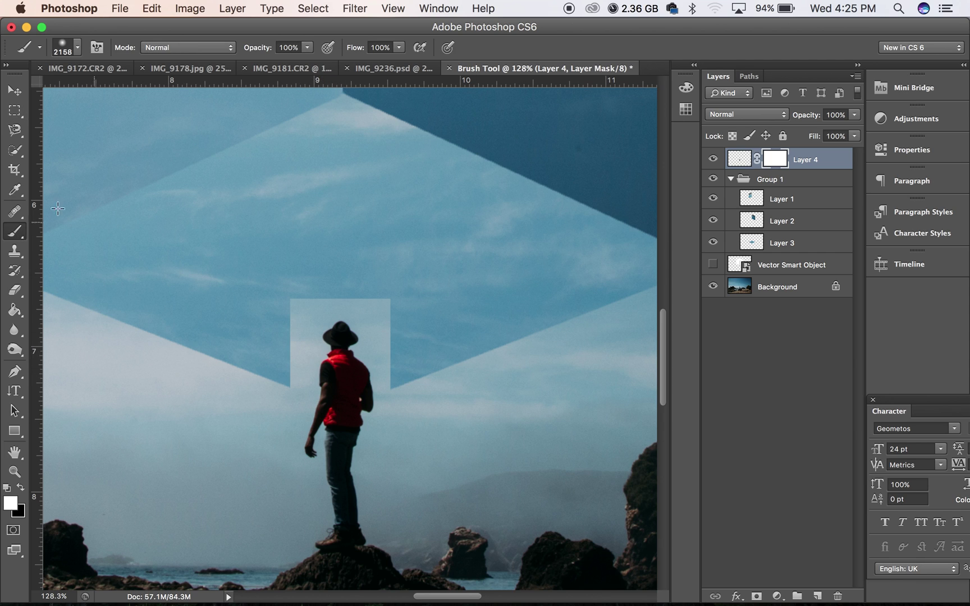
pyautogui.rightClick(205, 299)
pyautogui.click(233, 330)
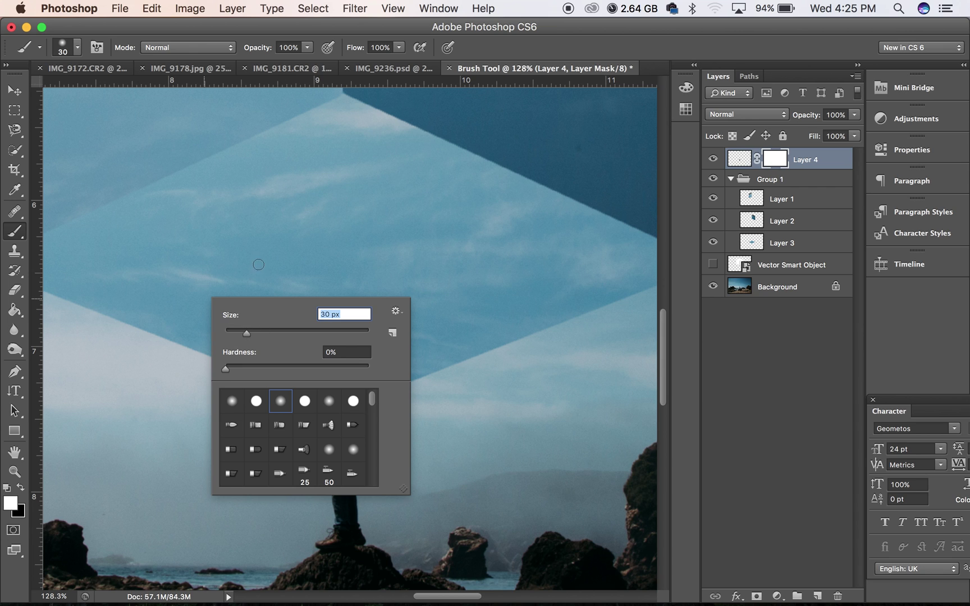
pyautogui.press('Return')
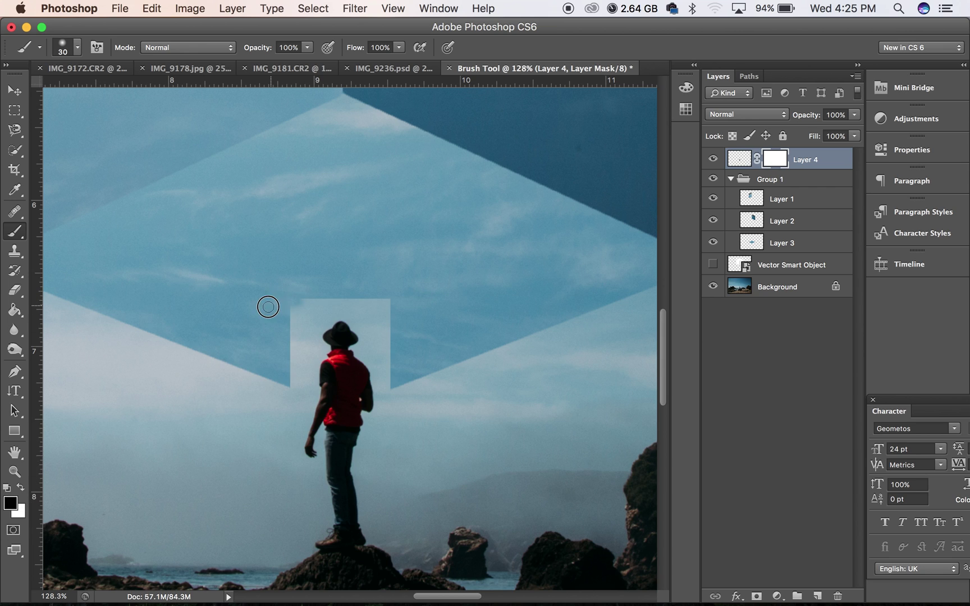
# Paint black on the mask around the man to hide the rectangle's edges
pyautogui.moveTo(297, 306)
pyautogui.mouseDown()
pyautogui.moveTo(282, 394)
pyautogui.moveTo(306, 302)
pyautogui.moveTo(299, 385)
pyautogui.moveTo(295, 306)
pyautogui.mouseUp()
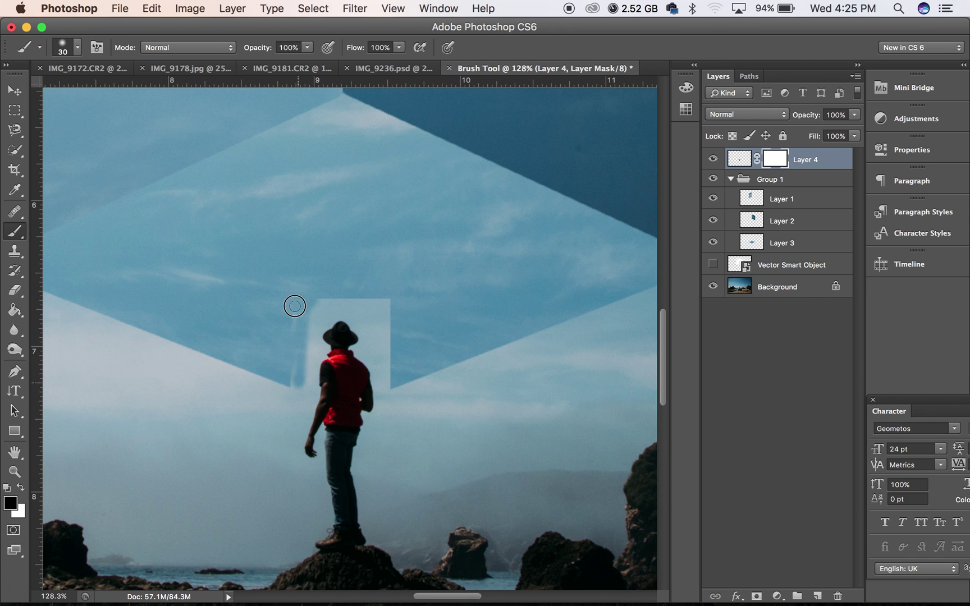
pyautogui.scroll(5, 293, 305)
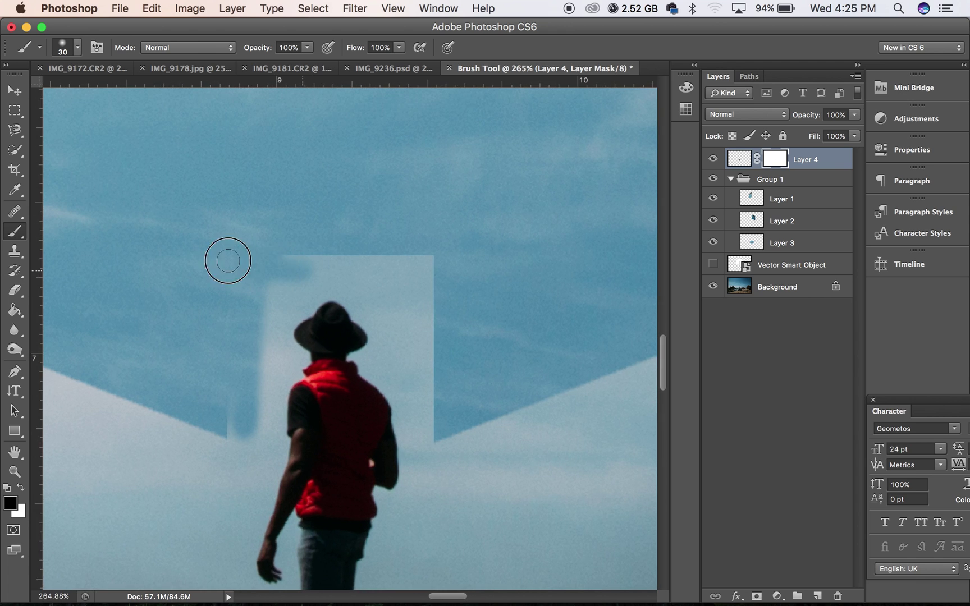
pyautogui.moveTo(496, 260); pyautogui.dragTo(310, 277)
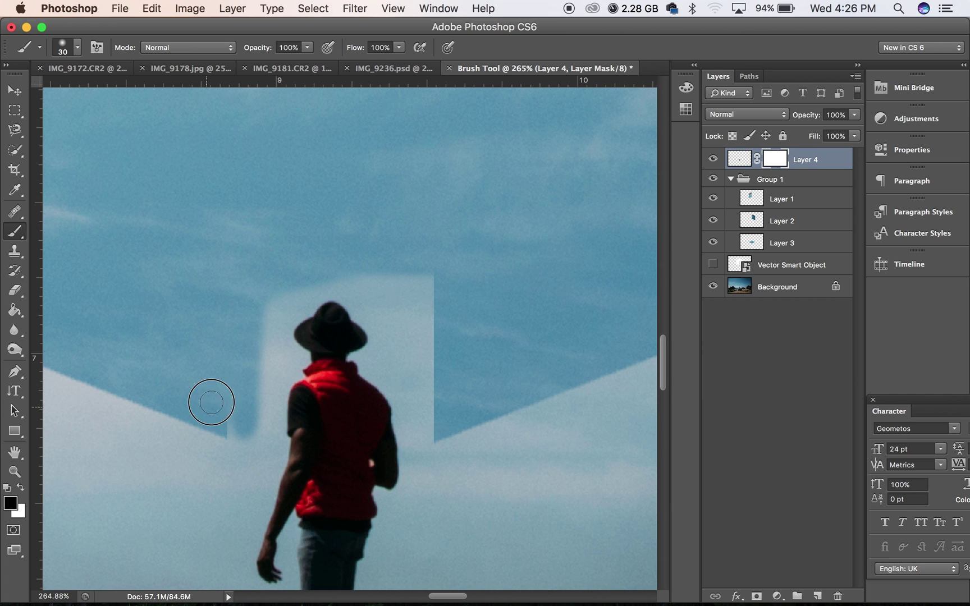
pyautogui.moveTo(215, 472)
pyautogui.mouseDown()
pyautogui.moveTo(233, 321)
pyautogui.moveTo(247, 464)
pyautogui.moveTo(248, 450)
pyautogui.moveTo(213, 416)
pyautogui.moveTo(235, 492)
pyautogui.moveTo(269, 410)
pyautogui.moveTo(266, 459)
pyautogui.moveTo(284, 440)
pyautogui.moveTo(275, 442)
pyautogui.moveTo(269, 421)
pyautogui.moveTo(279, 325)
pyautogui.moveTo(265, 395)
pyautogui.moveTo(298, 357)
pyautogui.moveTo(271, 325)
pyautogui.moveTo(312, 285)
pyautogui.moveTo(300, 313)
pyautogui.moveTo(262, 316)
pyautogui.moveTo(277, 298)
pyautogui.moveTo(348, 277)
pyautogui.moveTo(420, 296)
pyautogui.moveTo(424, 269)
pyautogui.moveTo(404, 373)
pyautogui.moveTo(416, 490)
pyautogui.moveTo(427, 479)
pyautogui.moveTo(419, 305)
pyautogui.moveTo(431, 499)
pyautogui.moveTo(418, 383)
pyautogui.moveTo(392, 339)
pyautogui.moveTo(388, 373)
pyautogui.moveTo(405, 396)
pyautogui.moveTo(390, 372)
pyautogui.moveTo(439, 309)
pyautogui.moveTo(424, 306)
pyautogui.moveTo(437, 448)
pyautogui.moveTo(396, 377)
pyautogui.moveTo(365, 363)
pyautogui.moveTo(386, 352)
pyautogui.moveTo(396, 321)
pyautogui.moveTo(335, 291)
pyautogui.moveTo(372, 290)
pyautogui.moveTo(435, 311)
pyautogui.moveTo(397, 315)
pyautogui.moveTo(361, 304)
pyautogui.moveTo(382, 355)
pyautogui.mouseUp()
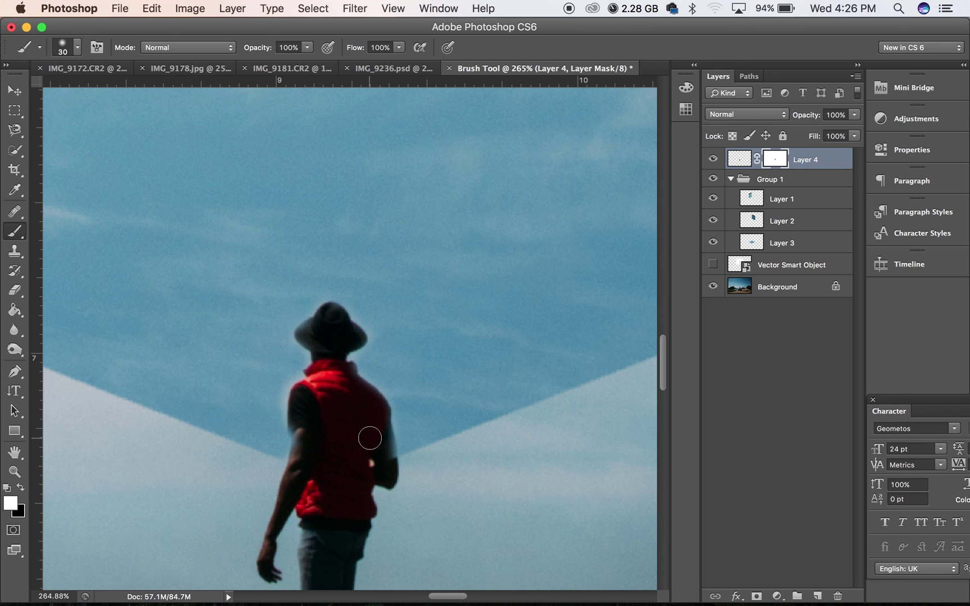
pyautogui.moveTo(377, 435)
pyautogui.mouseDown()
pyautogui.moveTo(388, 455)
pyautogui.moveTo(369, 416)
pyautogui.moveTo(321, 420)
pyautogui.moveTo(297, 466)
pyautogui.moveTo(303, 417)
pyautogui.mouseUp()
# Reset the colour to black, shrink the brush, and fit the whole composite on screen
pyautogui.press('x')
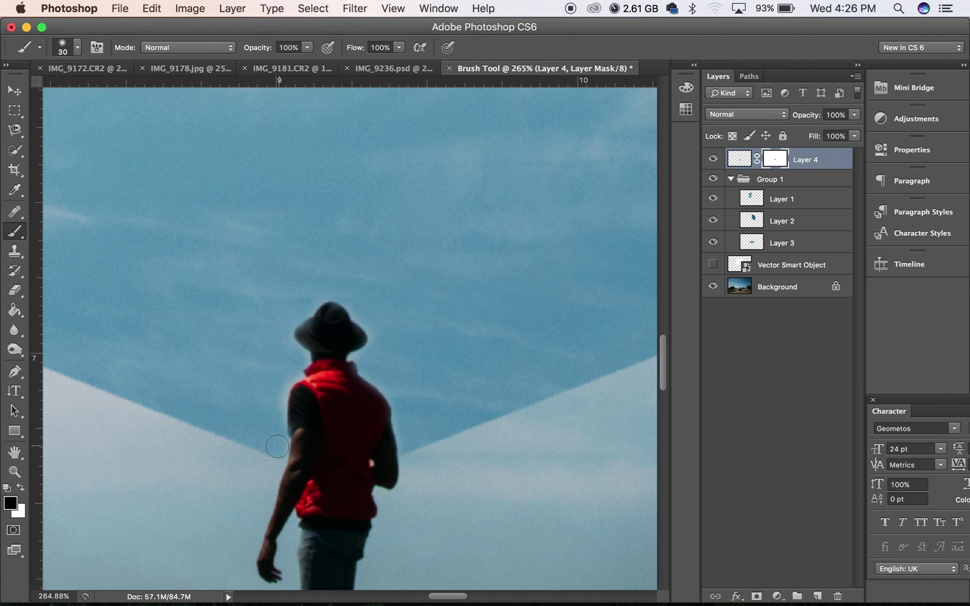
pyautogui.press('[')
pyautogui.press('super+0')
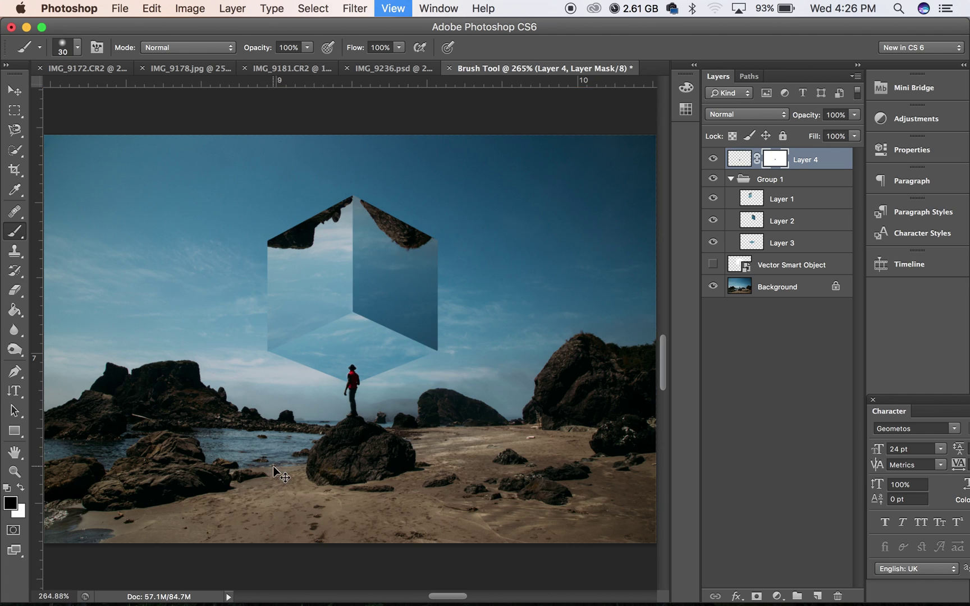